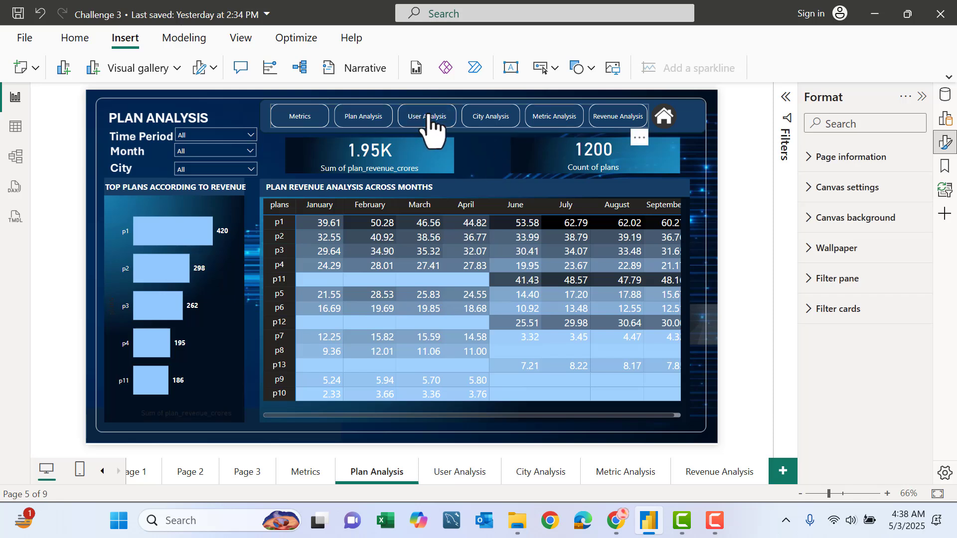
# Step: Test page navigation by jumping to the User, City and Metric Analysis pages
pyautogui.keyDown('ctrl'); pyautogui.click(431, 123); pyautogui.keyUp('ctrl')
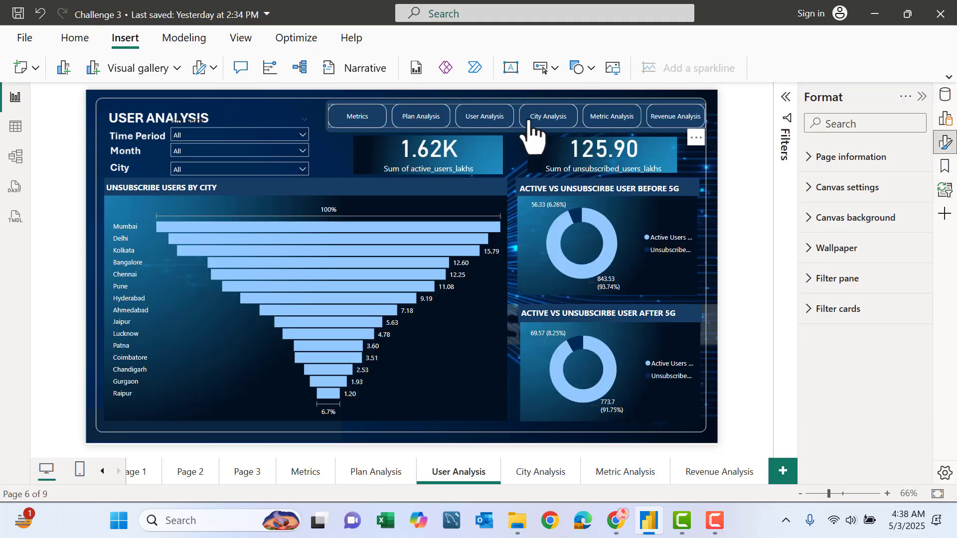
pyautogui.keyDown('ctrl'); pyautogui.click(545, 128); pyautogui.keyUp('ctrl')
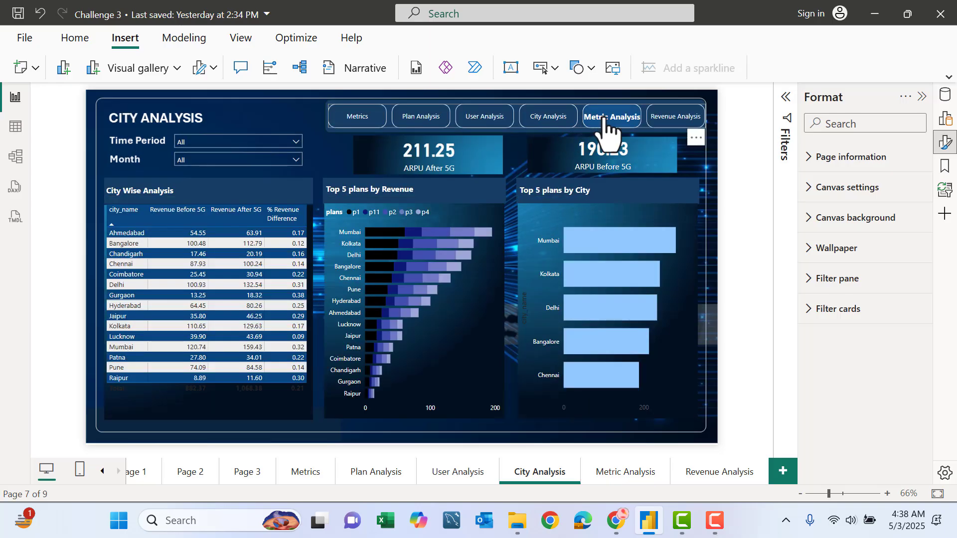
pyautogui.keyDown('ctrl'); pyautogui.click(607, 132); pyautogui.keyUp('ctrl')
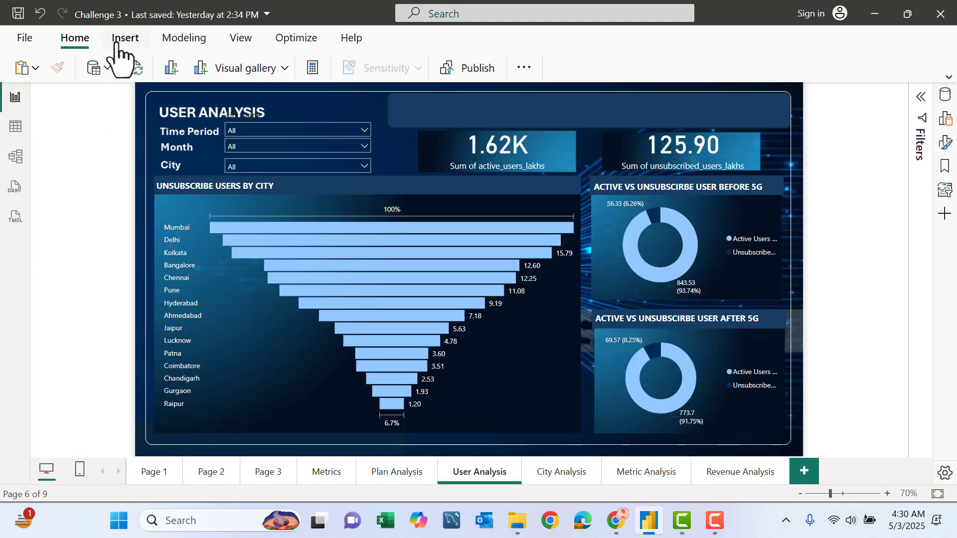
# Step: Insert a page navigator, move it to the lower middle of the page and enlarge it
pyautogui.click(122, 40)
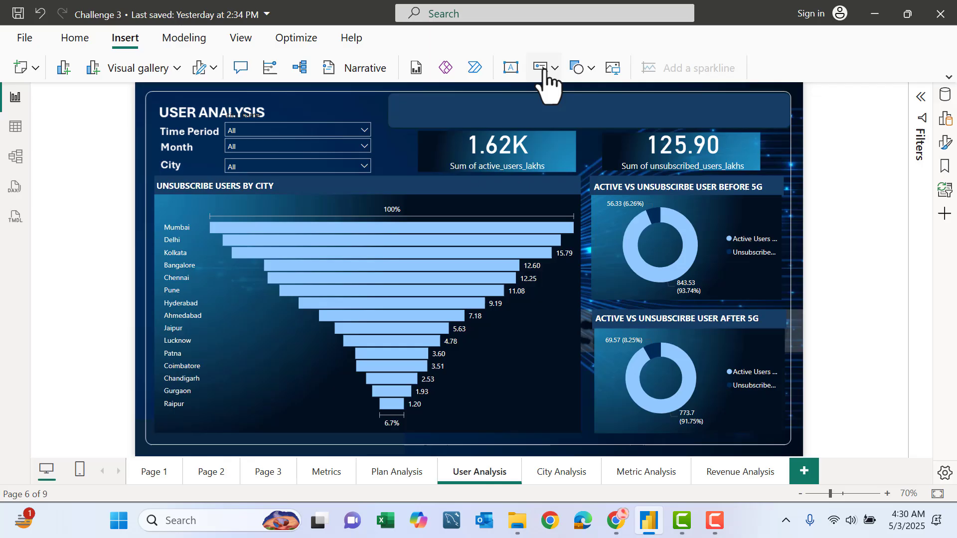
pyautogui.click(544, 67)
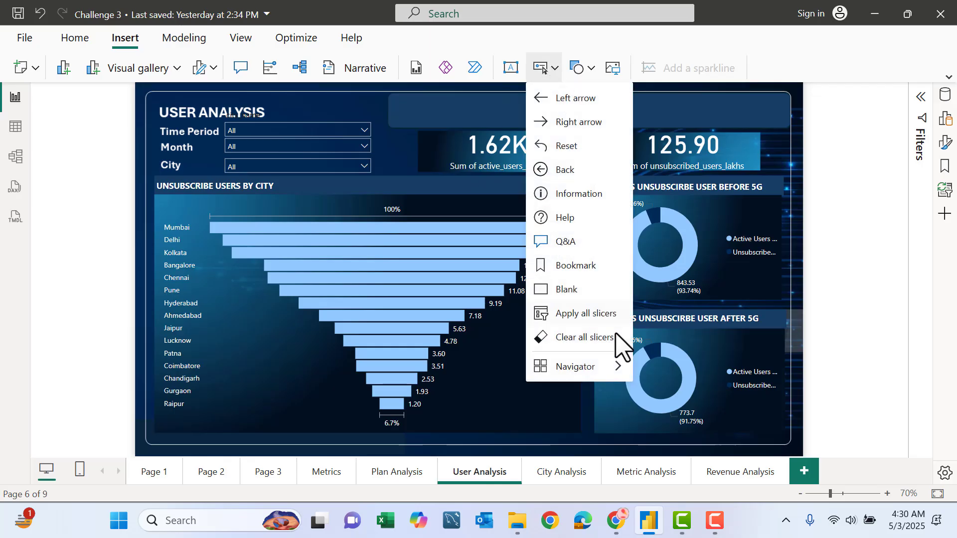
pyautogui.moveTo(576, 367)
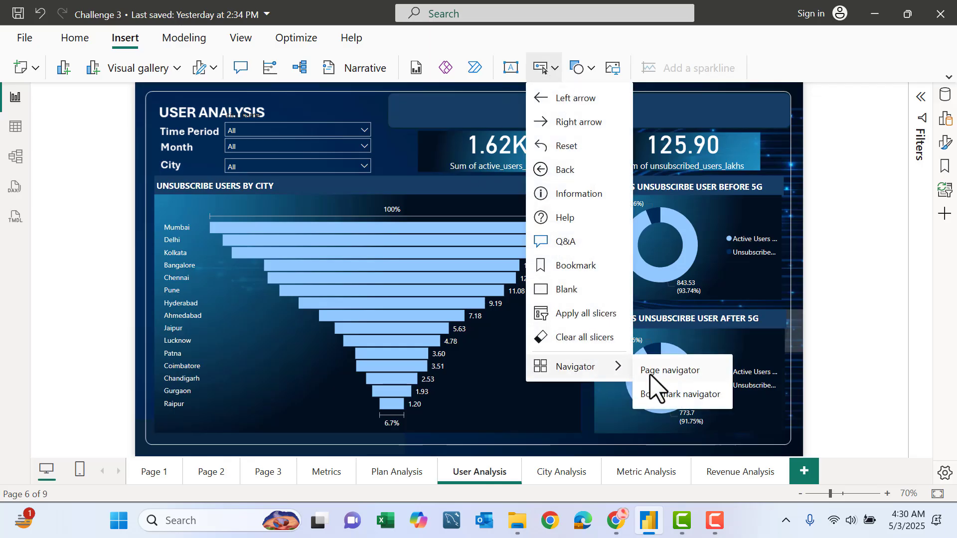
pyautogui.click(669, 370)
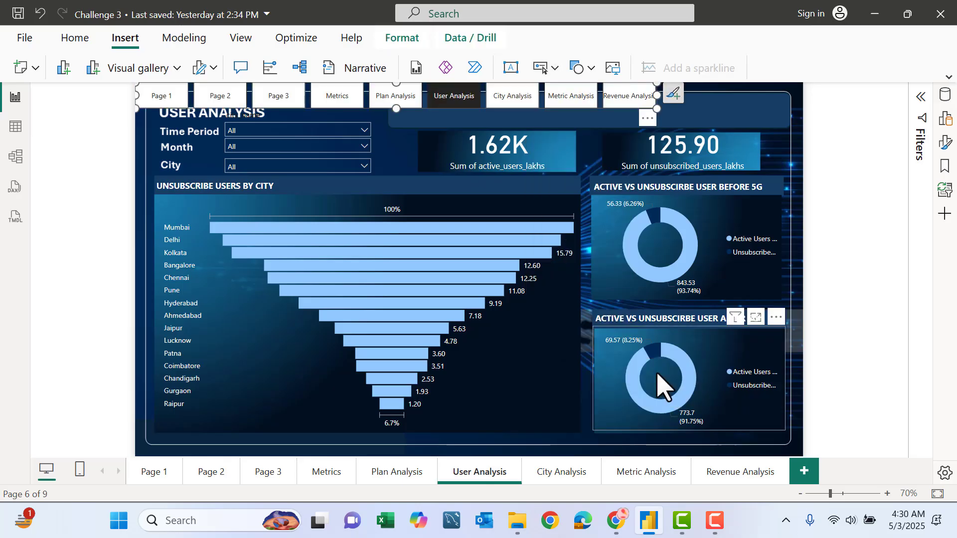
pyautogui.moveTo(429, 116); pyautogui.dragTo(500, 402)
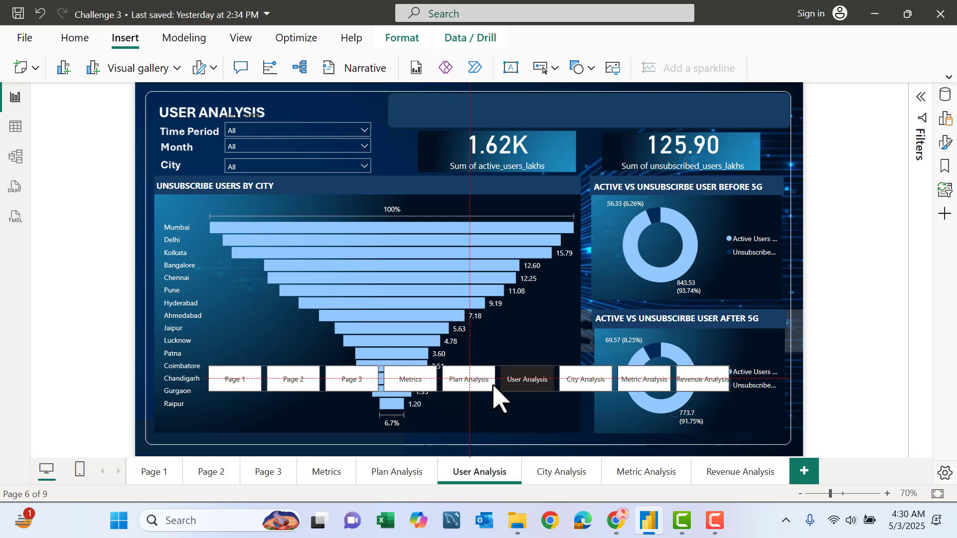
pyautogui.moveTo(729, 366); pyautogui.dragTo(744, 348)
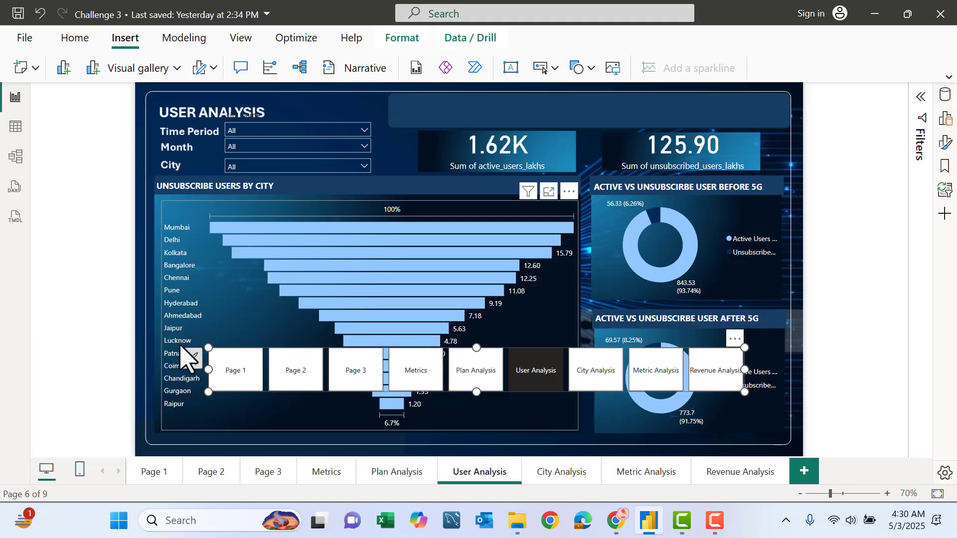
# Step: Hide Page 1, Page 2 and Page 3 from the navigator under Format > Pages > Show
pyautogui.click(192, 360)
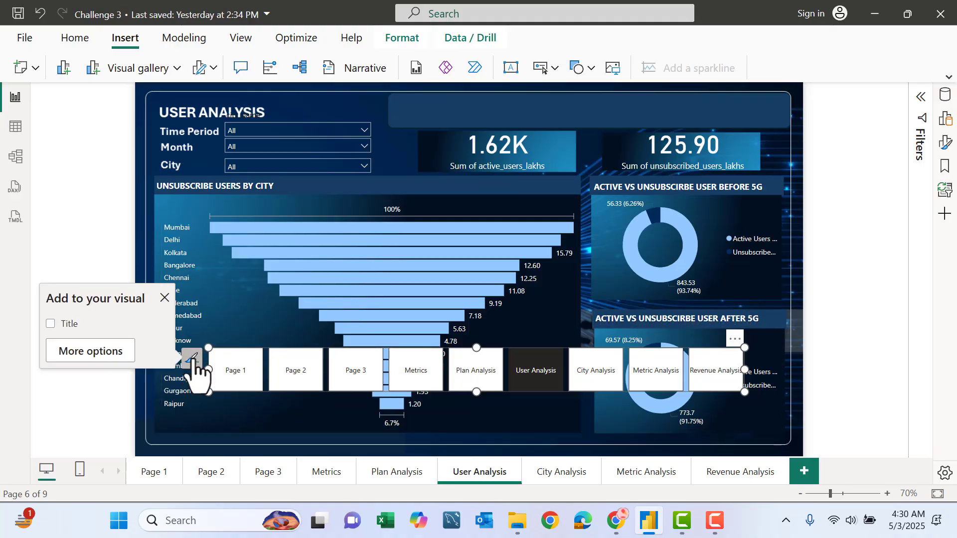
pyautogui.click(105, 351)
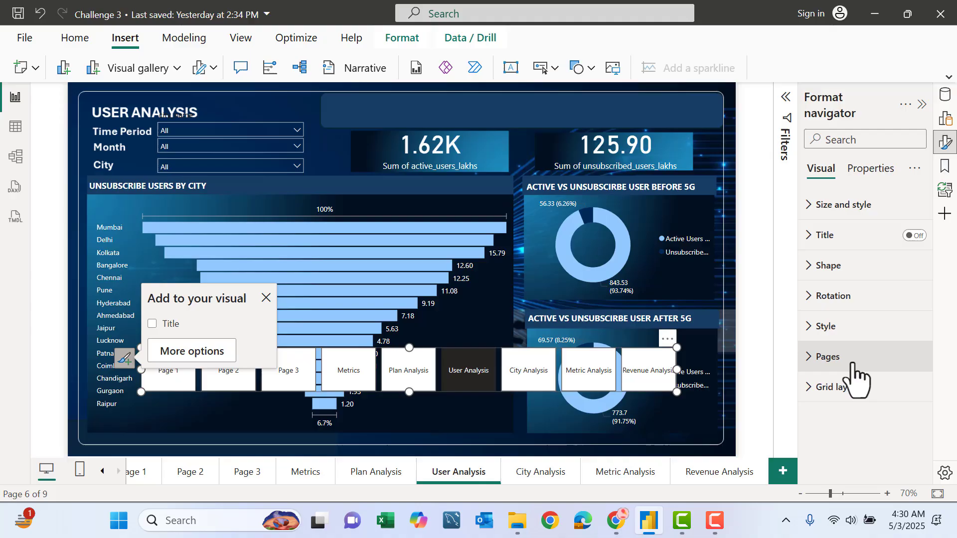
pyautogui.click(828, 357)
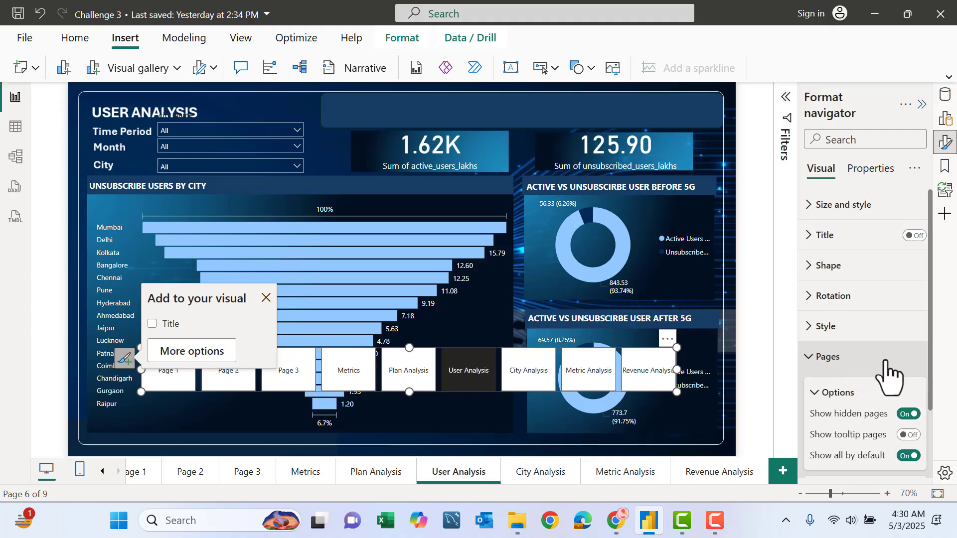
pyautogui.moveTo(937, 377); pyautogui.dragTo(942, 456)
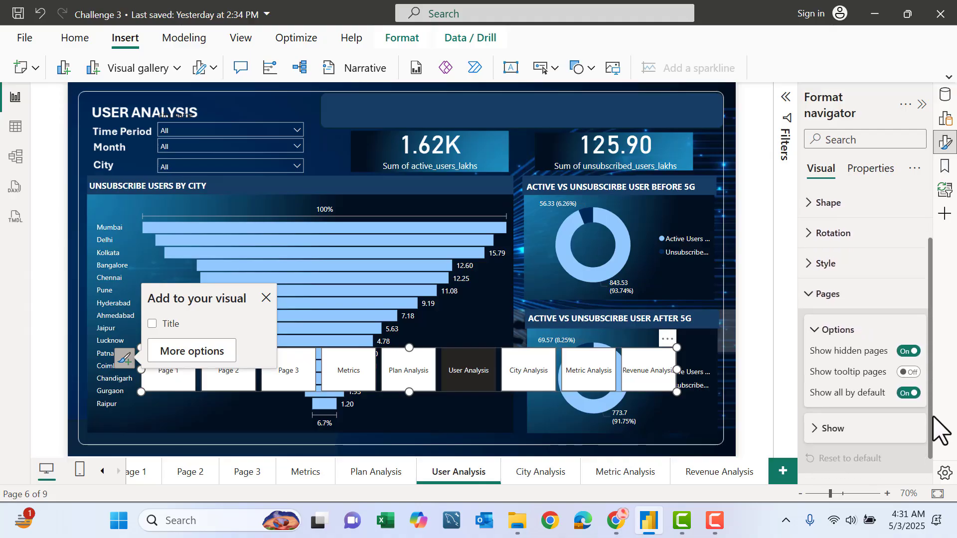
pyautogui.click(840, 390)
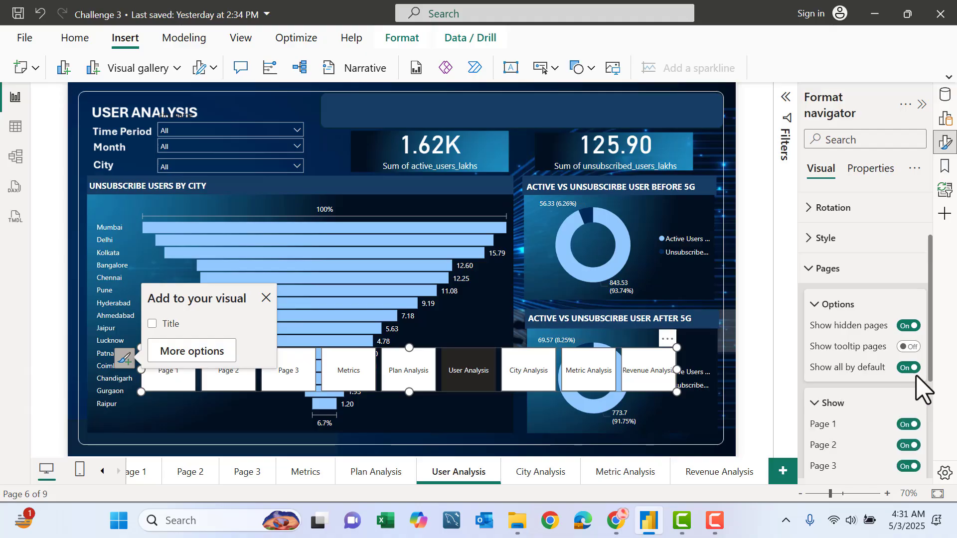
pyautogui.moveTo(930, 377); pyautogui.dragTo(939, 438)
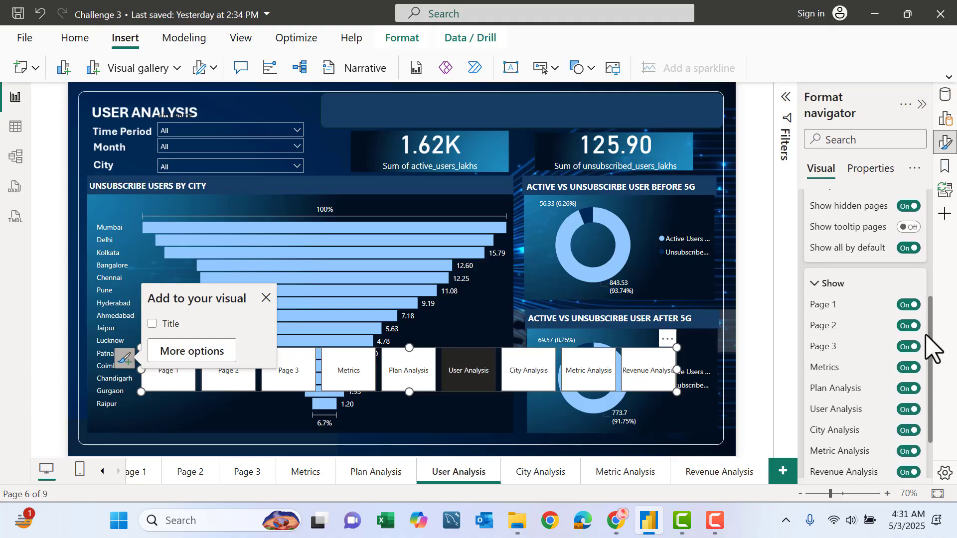
pyautogui.click(908, 305)
pyautogui.click(908, 325)
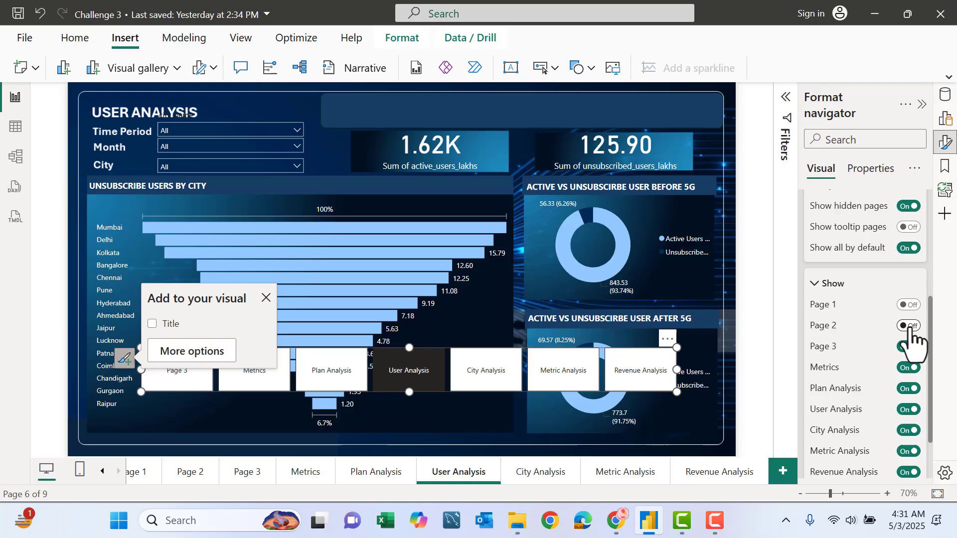
pyautogui.click(266, 297)
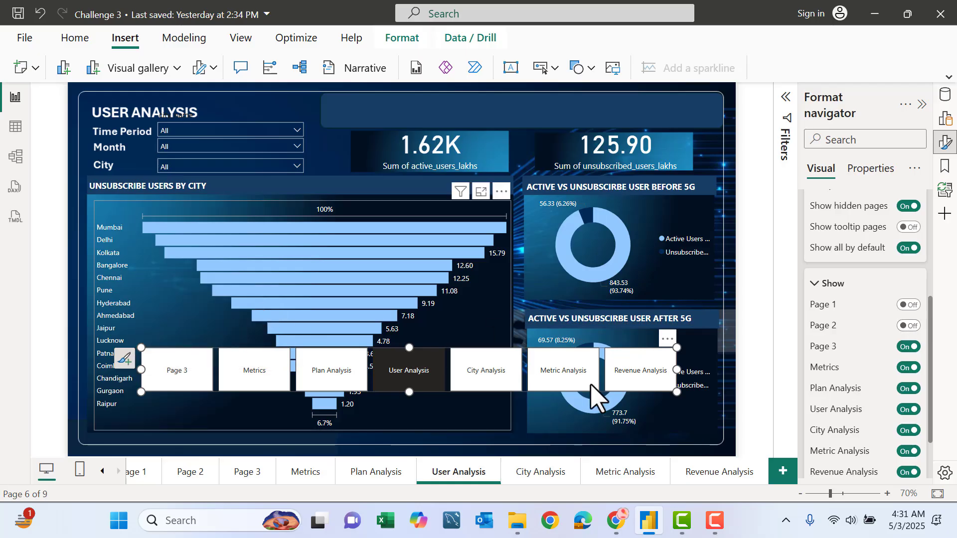
pyautogui.click(911, 348)
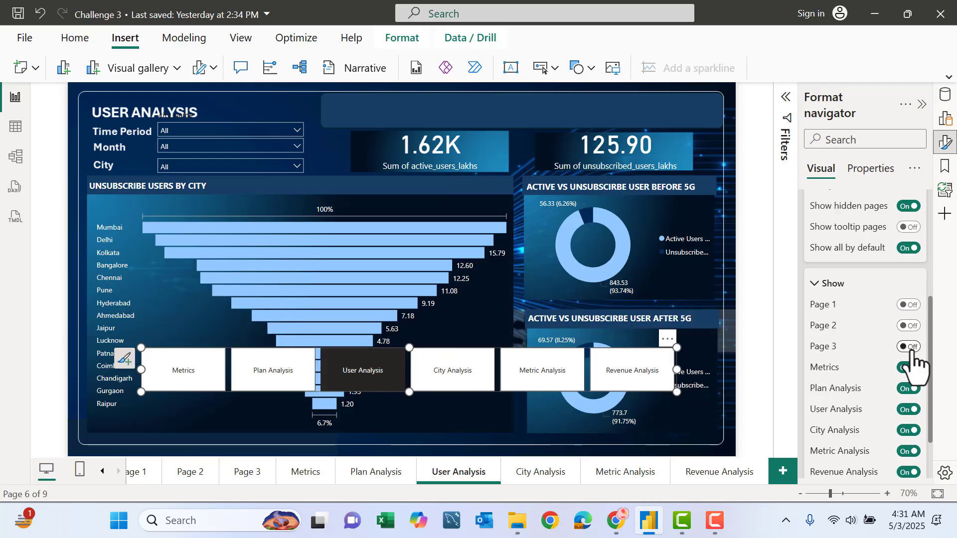
pyautogui.moveTo(934, 364); pyautogui.dragTo(931, 404)
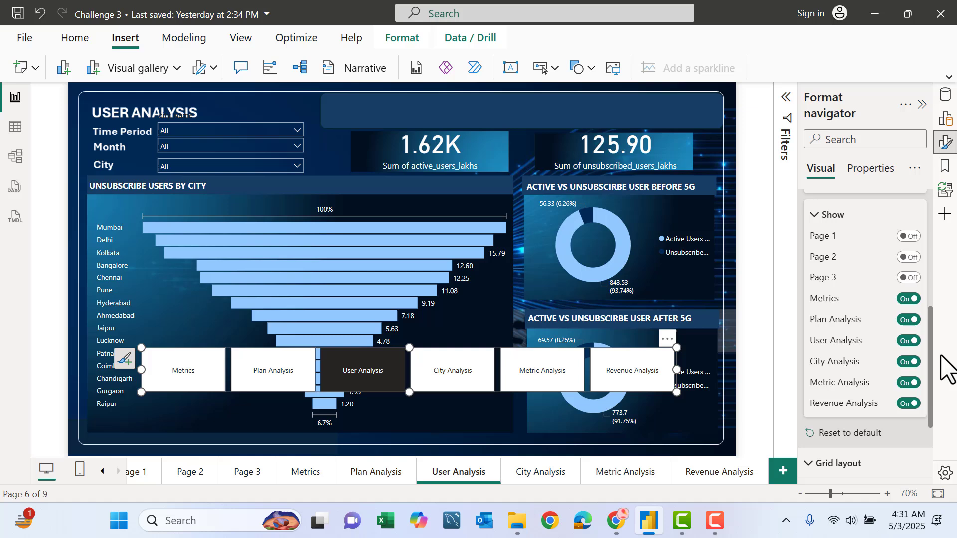
pyautogui.moveTo(929, 351); pyautogui.dragTo(930, 447)
# Step: Switch the navigator to vertical orientation and resize it into a tall, narrow panel
pyautogui.click(865, 397)
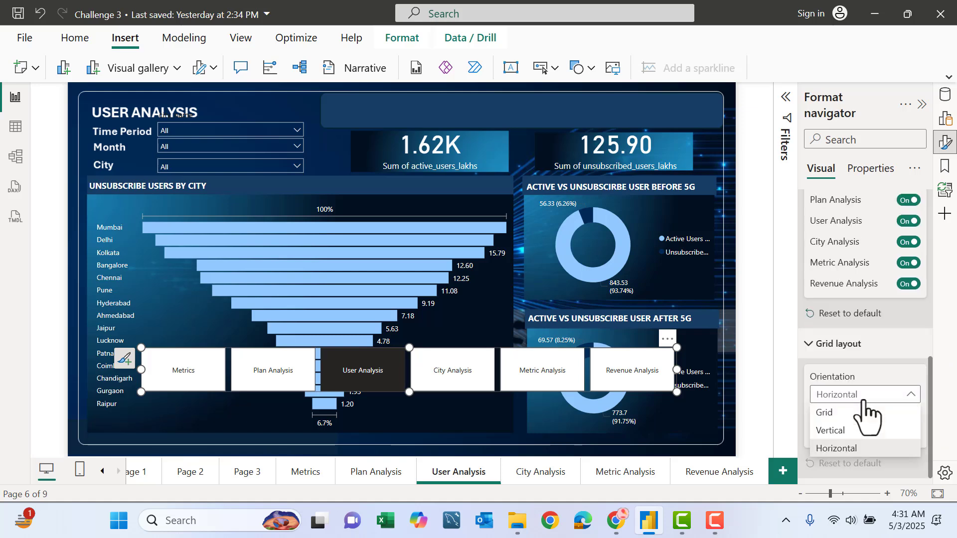
pyautogui.click(830, 431)
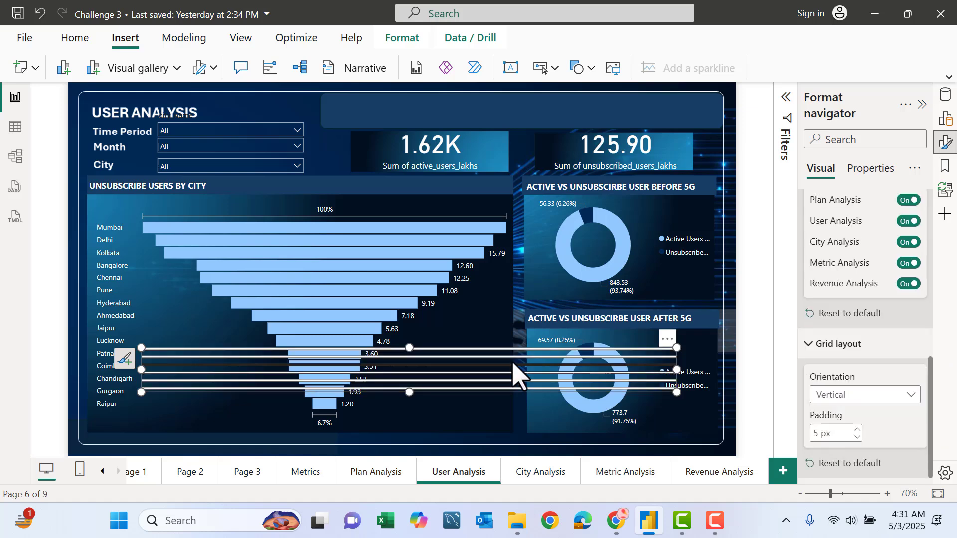
pyautogui.moveTo(409, 347); pyautogui.dragTo(391, 135)
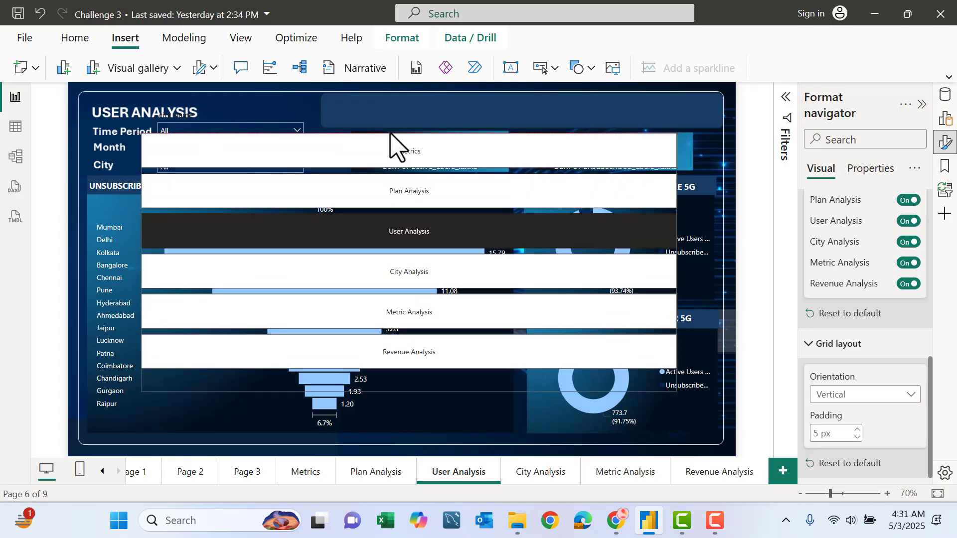
pyautogui.moveTo(676, 259); pyautogui.dragTo(229, 262)
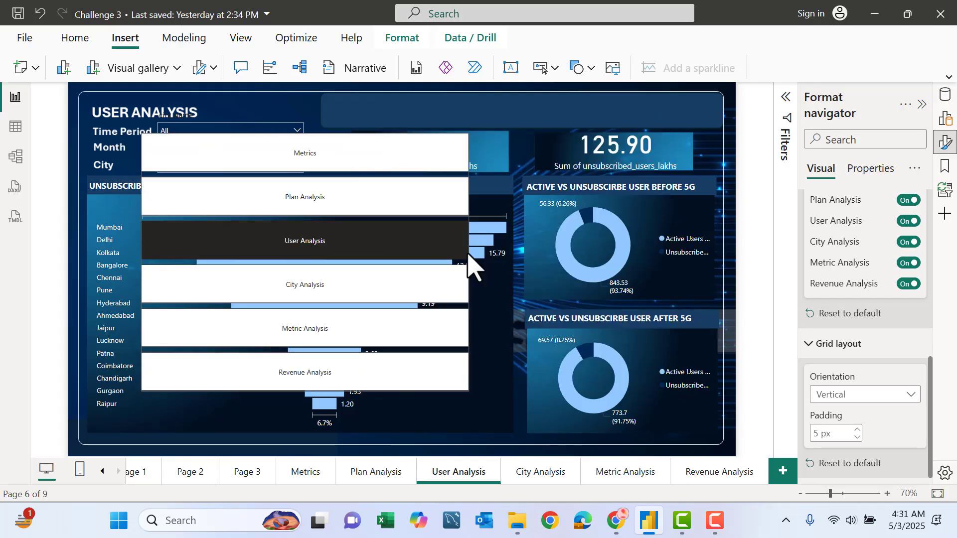
pyautogui.moveTo(186, 391); pyautogui.dragTo(186, 445)
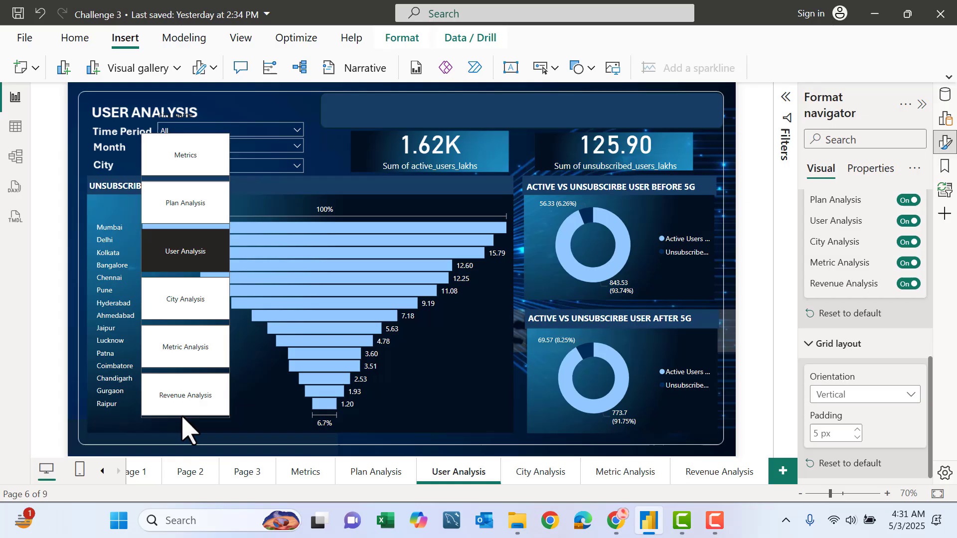
pyautogui.moveTo(186, 133); pyautogui.dragTo(185, 100)
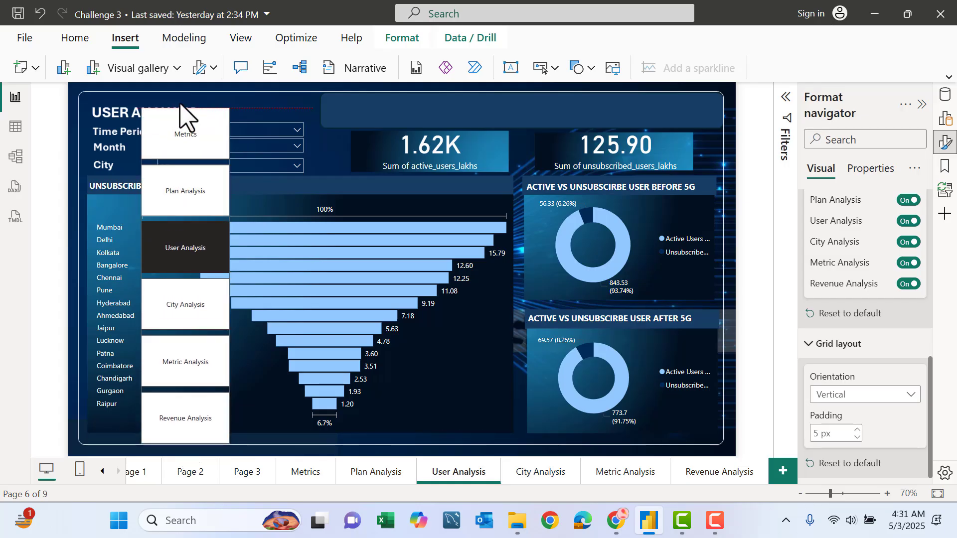
pyautogui.moveTo(230, 271)
pyautogui.mouseDown()
pyautogui.moveTo(106, 273)
pyautogui.moveTo(99, 261)
pyautogui.moveTo(229, 274)
pyautogui.mouseUp()
# Step: Switch the navigator back to horizontal and shape it into a short mid-page strip
pyautogui.click(860, 394)
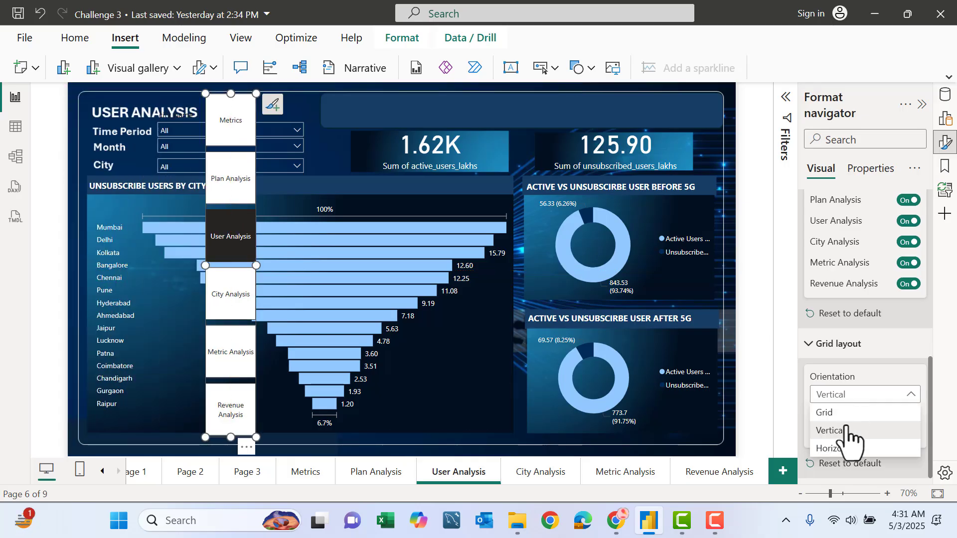
pyautogui.click(844, 447)
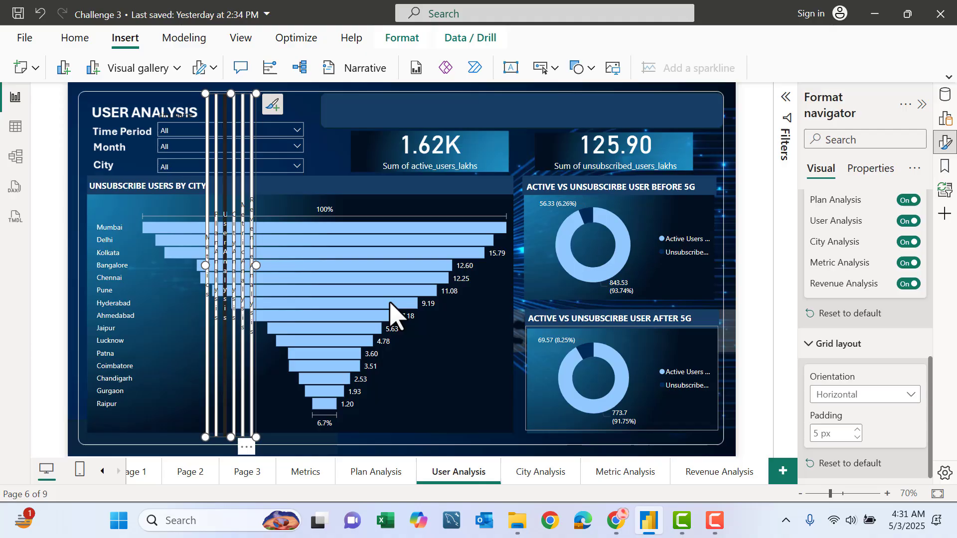
pyautogui.moveTo(394, 288); pyautogui.dragTo(694, 320)
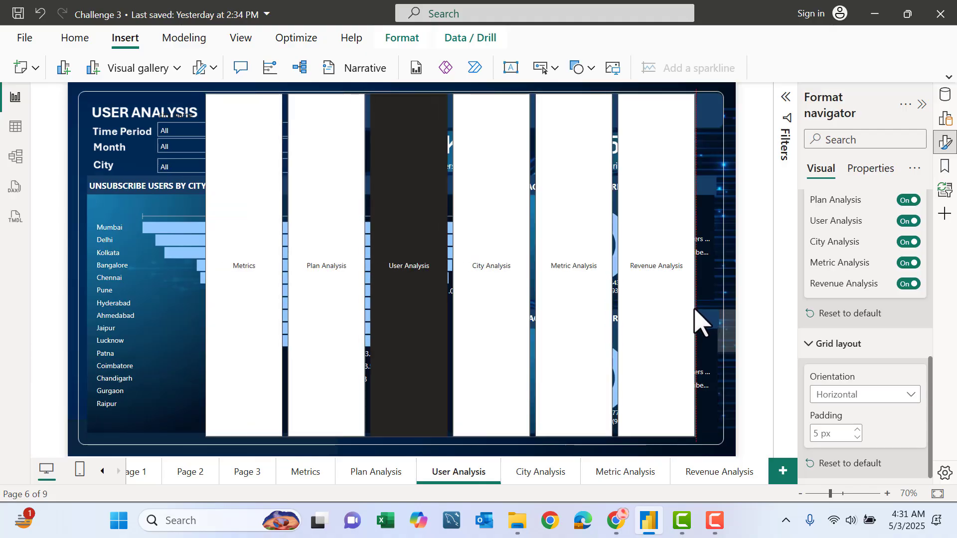
pyautogui.moveTo(205, 265); pyautogui.dragTo(163, 265)
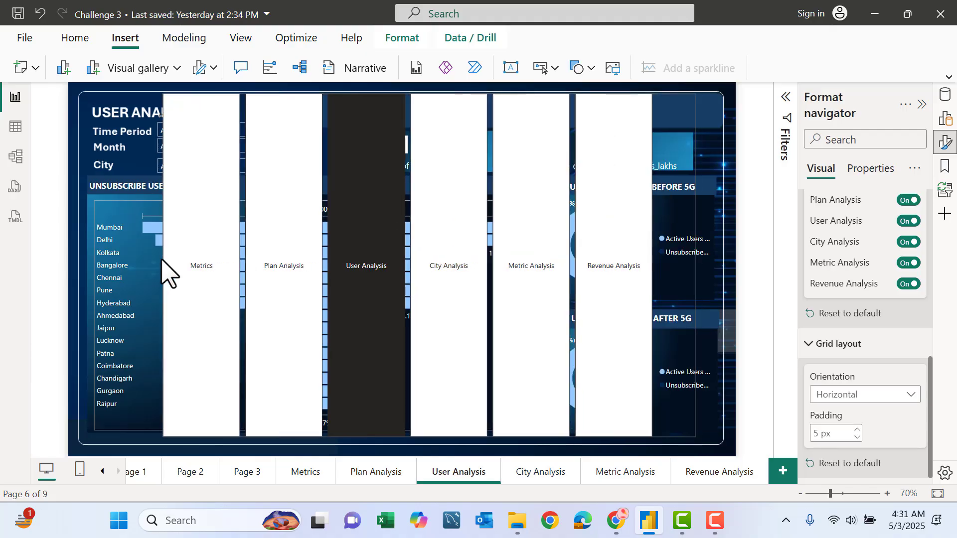
pyautogui.moveTo(427, 97); pyautogui.dragTo(427, 364)
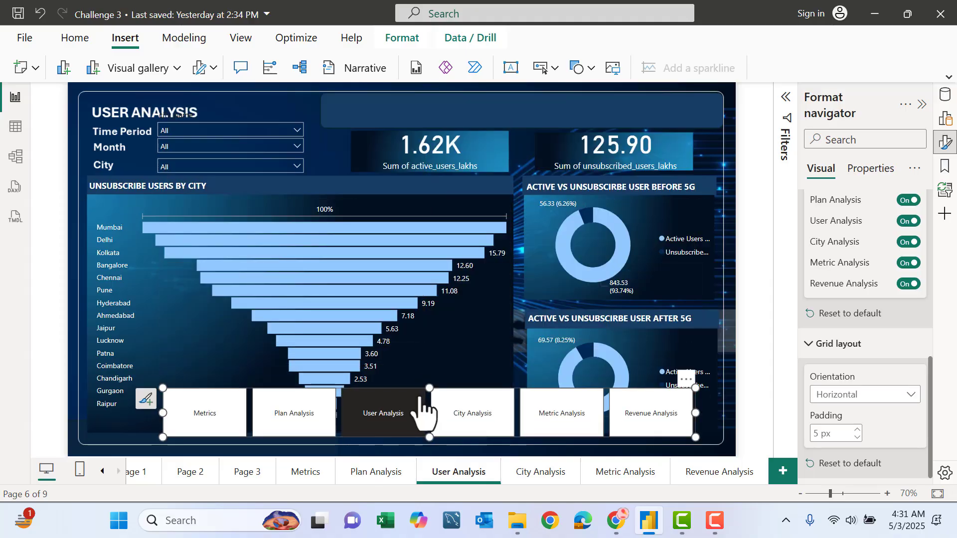
pyautogui.moveTo(421, 384); pyautogui.dragTo(399, 330)
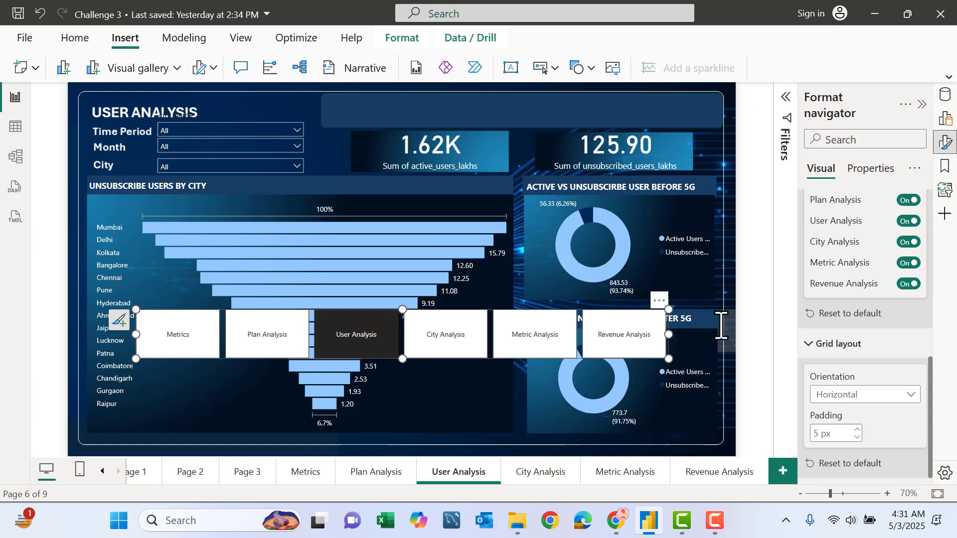
pyautogui.click(823, 348)
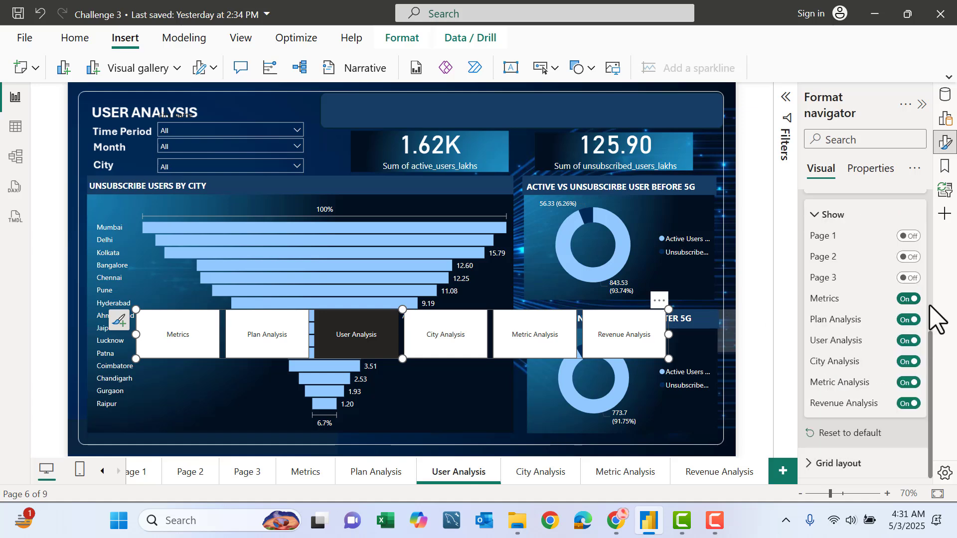
pyautogui.moveTo(930, 337); pyautogui.dragTo(928, 304)
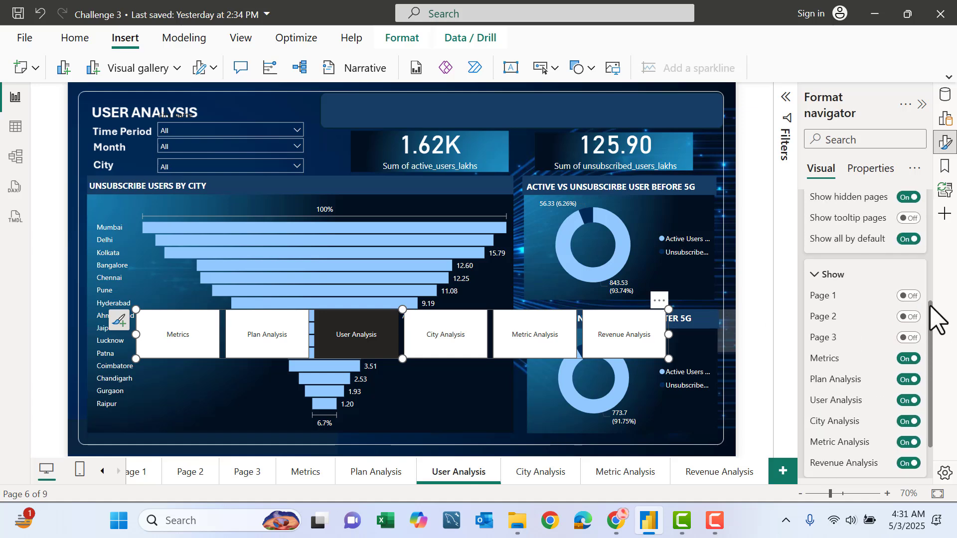
pyautogui.click(826, 280)
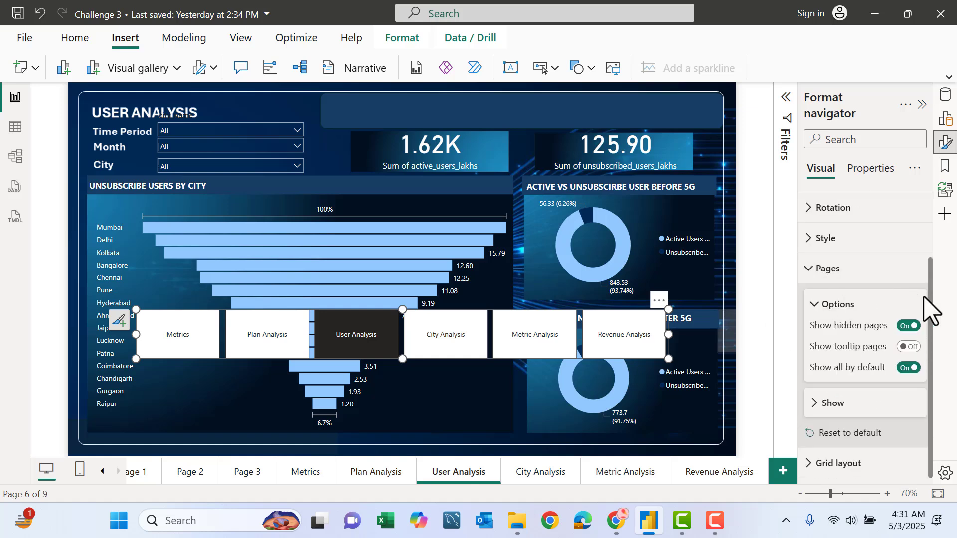
pyautogui.click(821, 307)
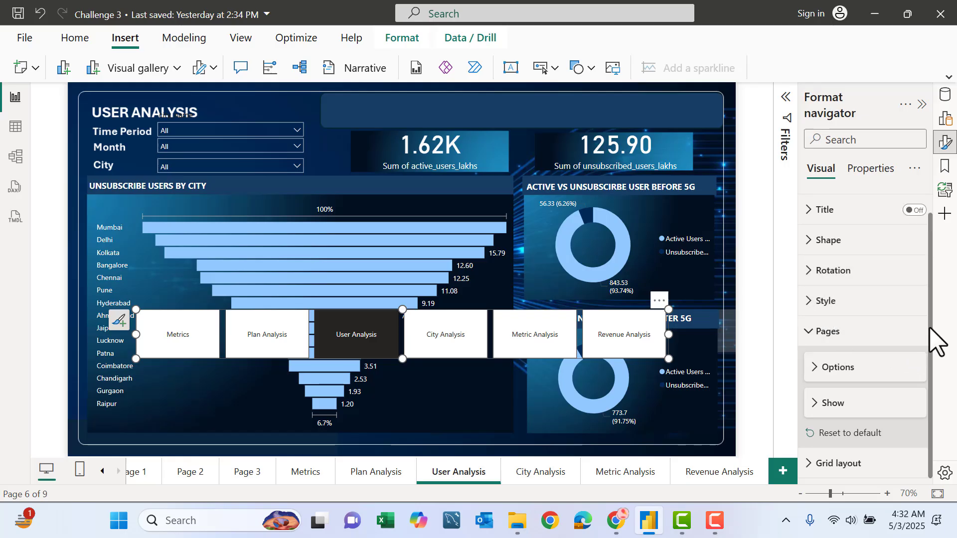
pyautogui.scroll(1, 924, 292)
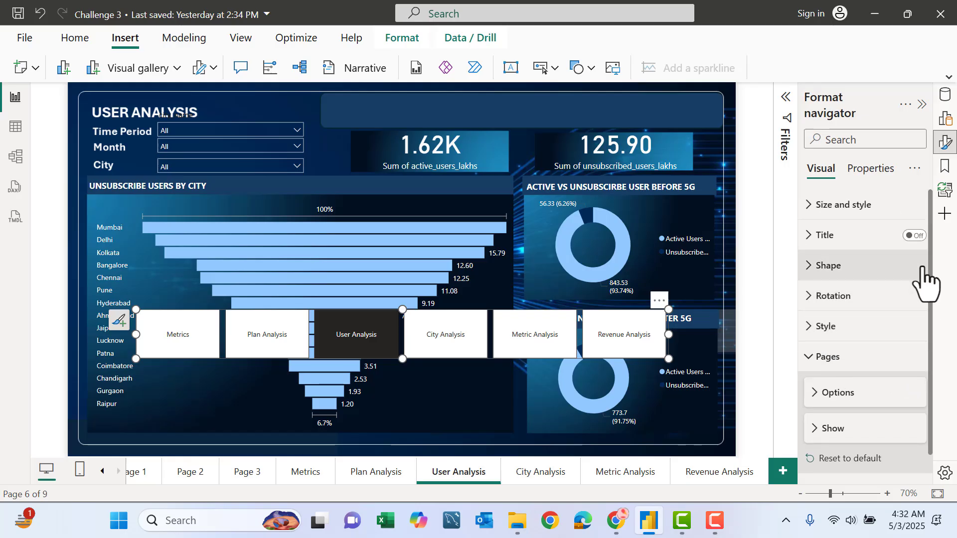
pyautogui.click(913, 237)
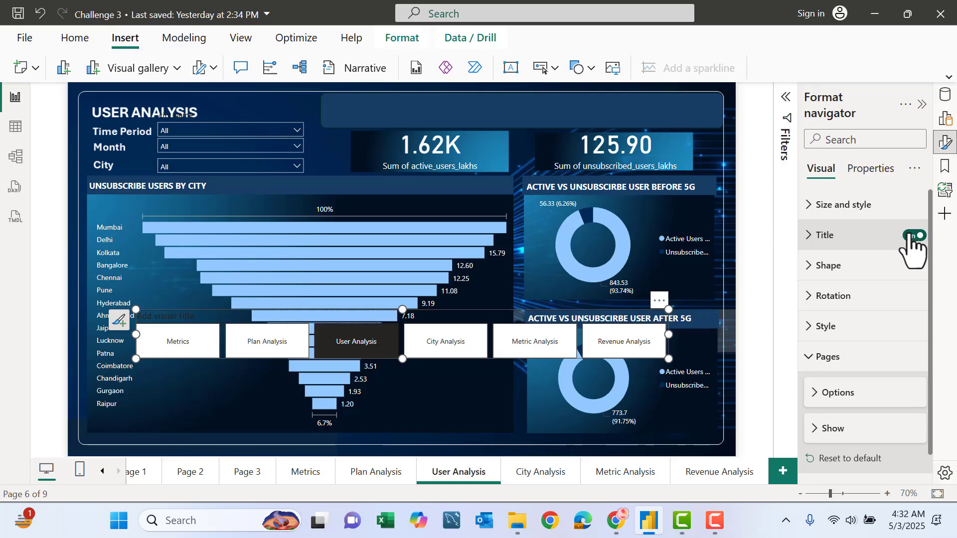
pyautogui.click(852, 247)
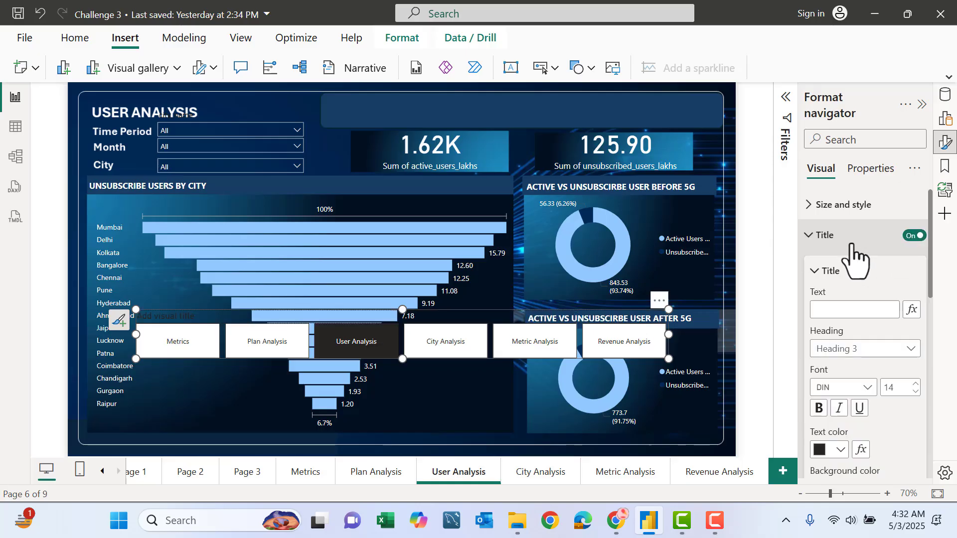
pyautogui.click(852, 246)
pyautogui.click(913, 235)
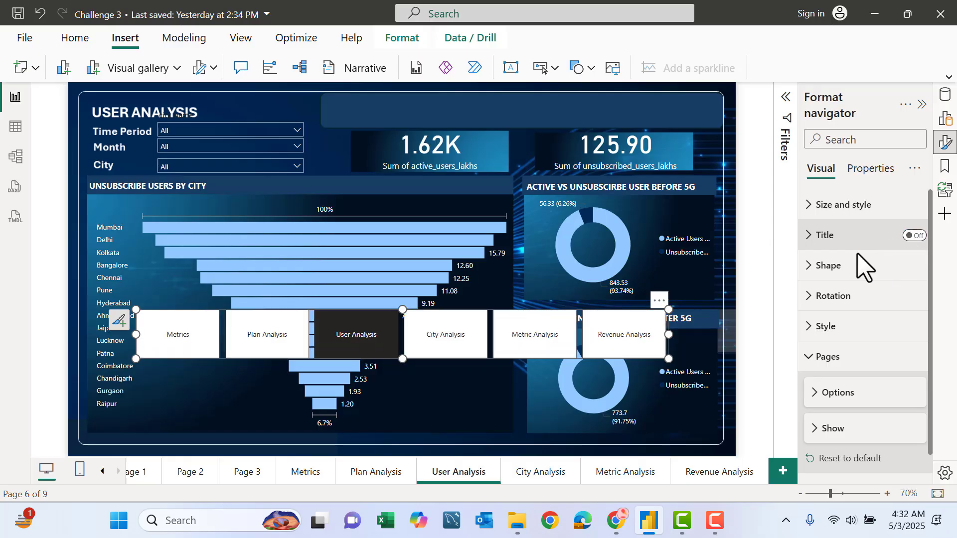
# Step: Round the navigator buttons' corners to 16 px in the Shape settings
pyautogui.click(842, 267)
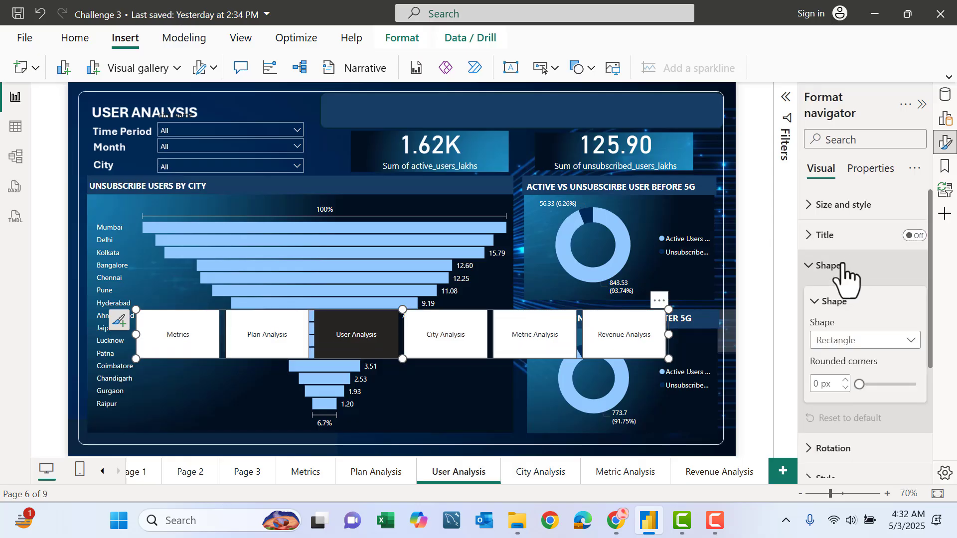
pyautogui.click(869, 384)
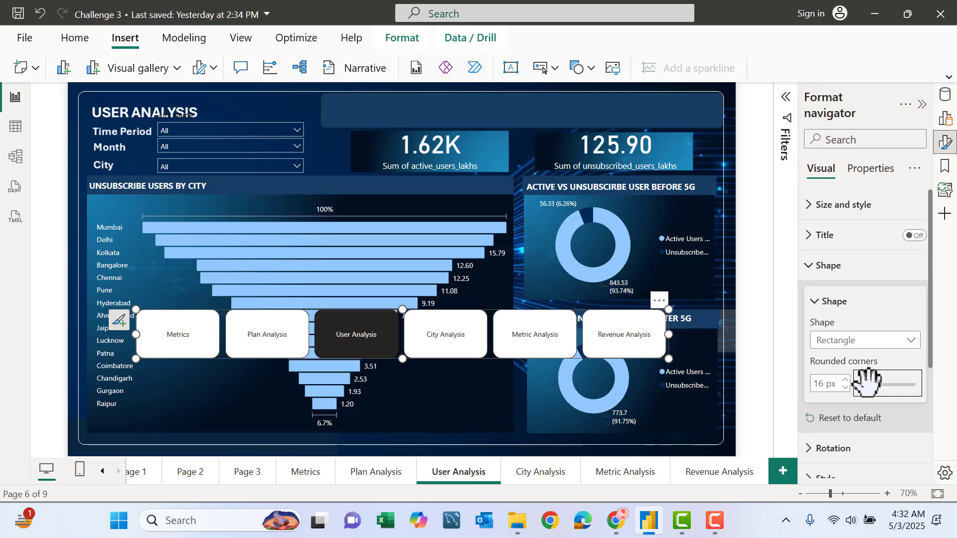
pyautogui.moveTo(931, 332); pyautogui.dragTo(935, 393)
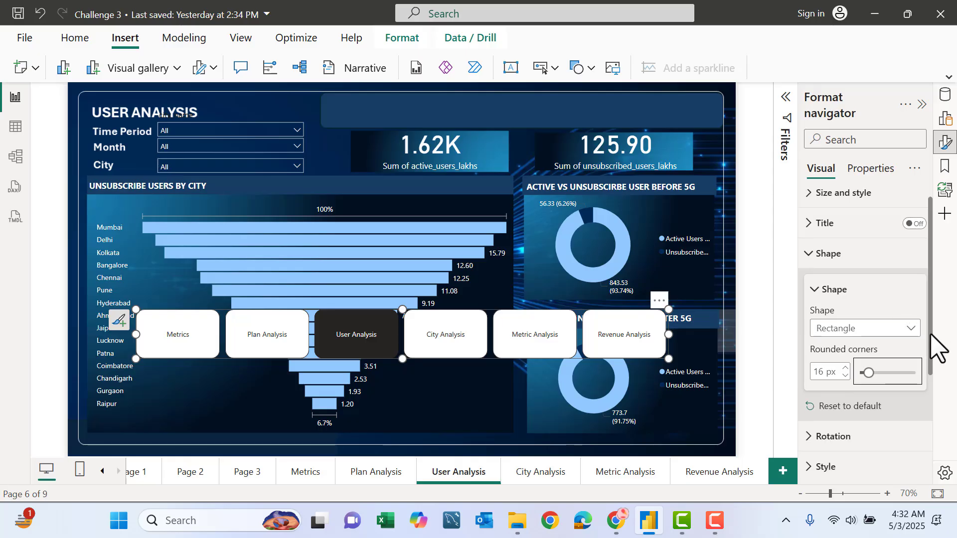
pyautogui.click(860, 350)
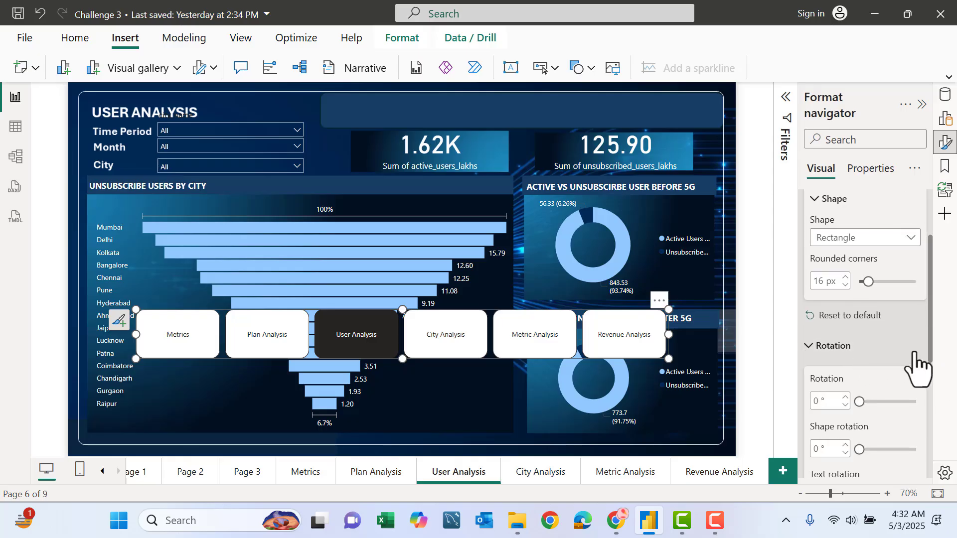
pyautogui.moveTo(931, 352); pyautogui.dragTo(925, 437)
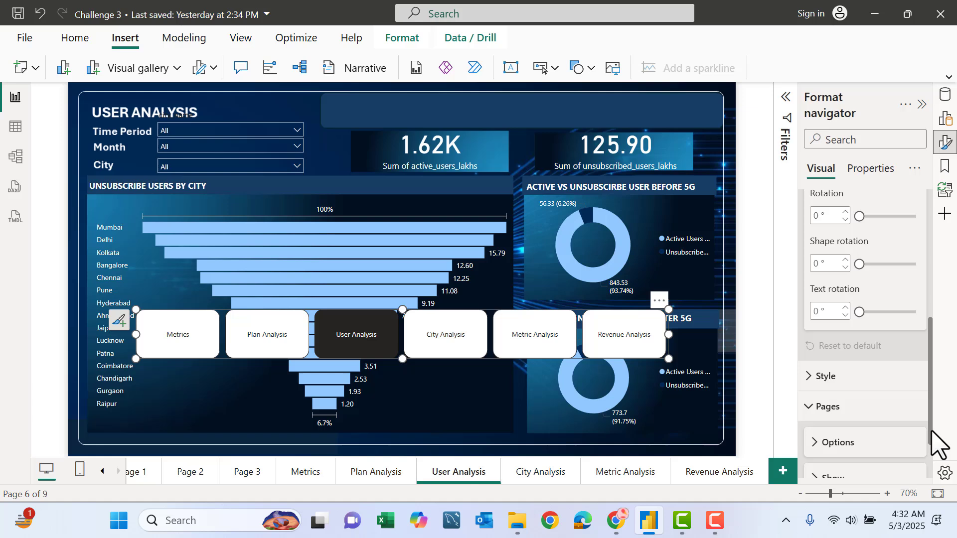
# Step: Make the default-state button labels white and turn off the button fill
pyautogui.click(827, 370)
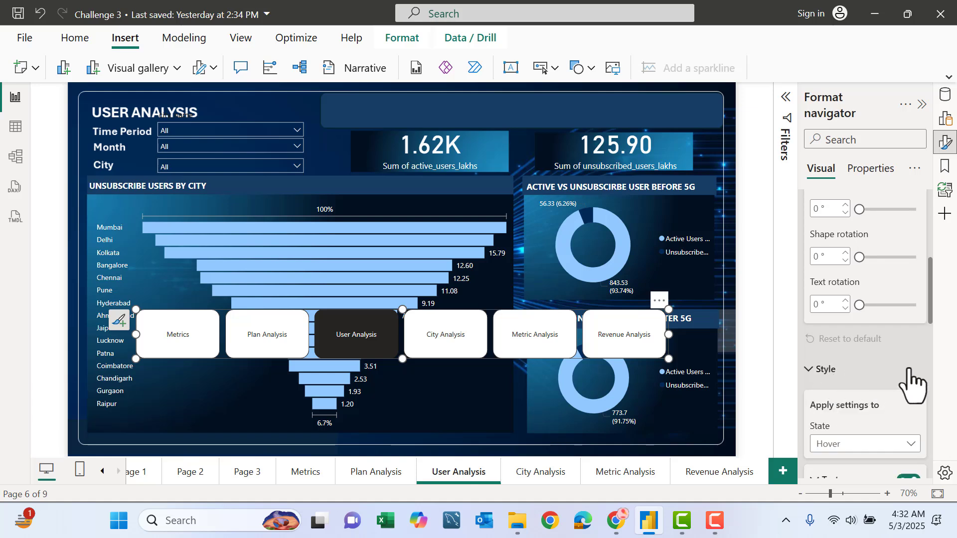
pyautogui.moveTo(927, 318); pyautogui.dragTo(939, 365)
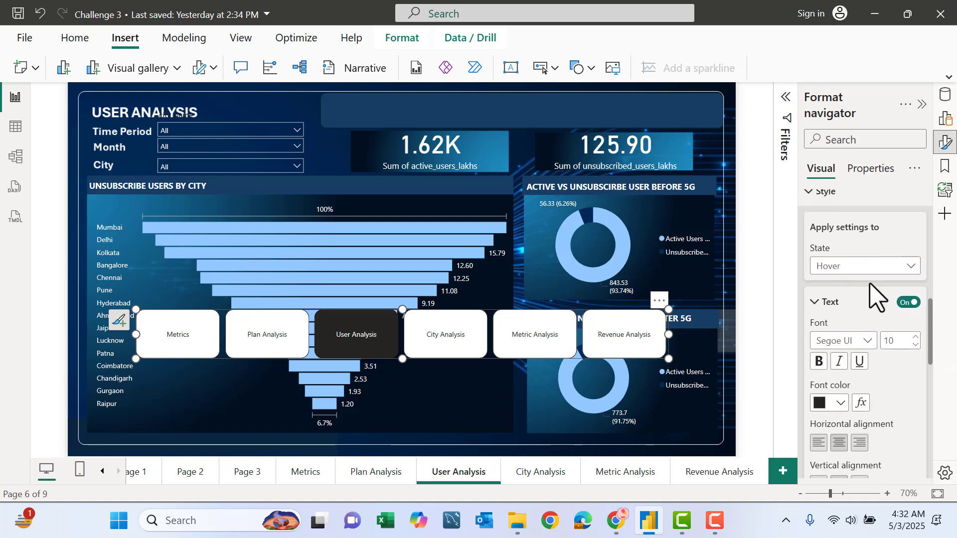
pyautogui.click(867, 267)
pyautogui.click(860, 300)
pyautogui.moveTo(931, 340); pyautogui.dragTo(934, 352)
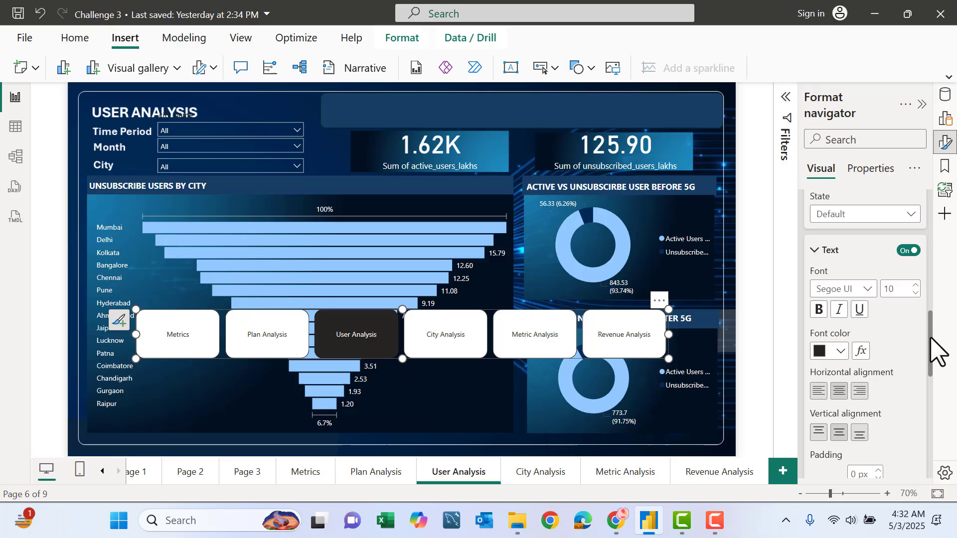
pyautogui.click(841, 351)
pyautogui.click(796, 287)
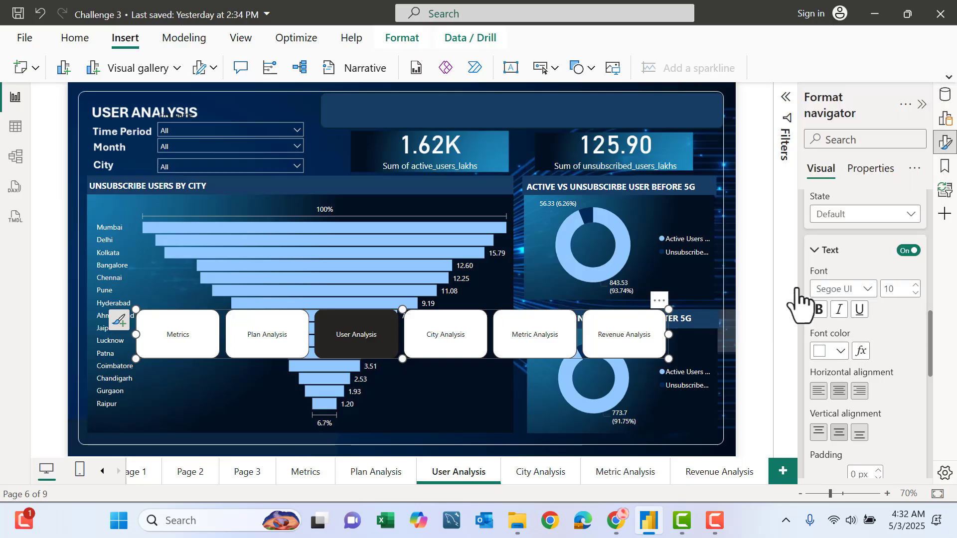
pyautogui.moveTo(929, 366); pyautogui.dragTo(934, 416)
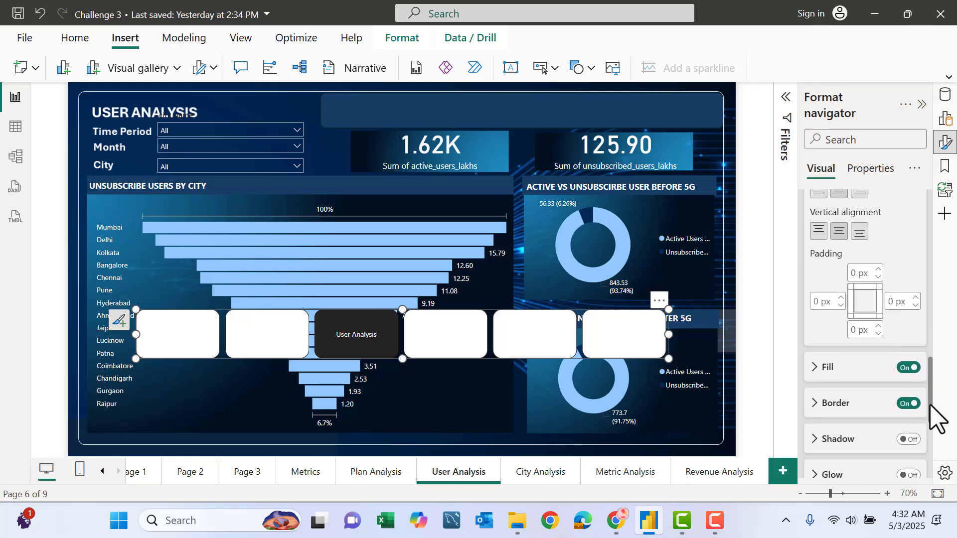
pyautogui.click(908, 368)
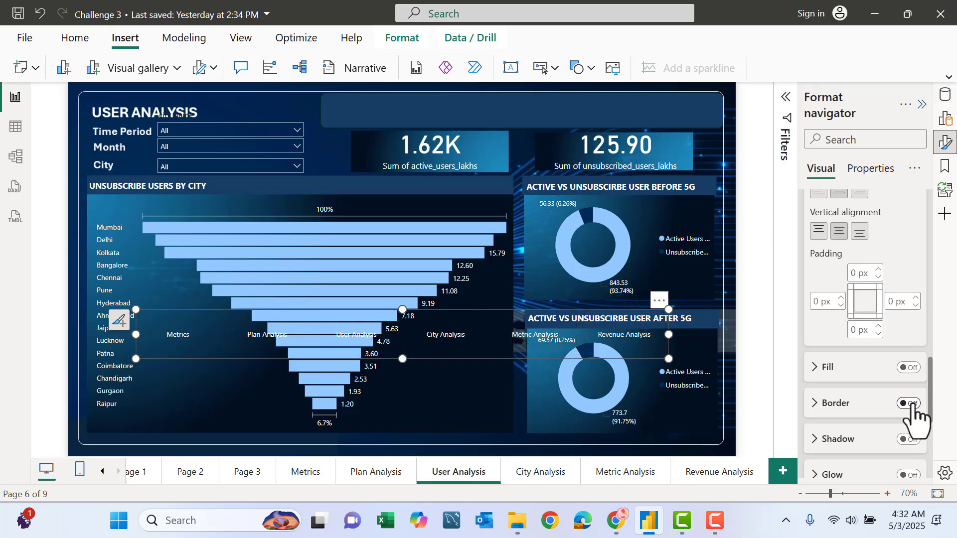
pyautogui.moveTo(931, 394); pyautogui.dragTo(932, 330)
# Step: Make the navigator button labels bold in the Hover state
pyautogui.click(886, 293)
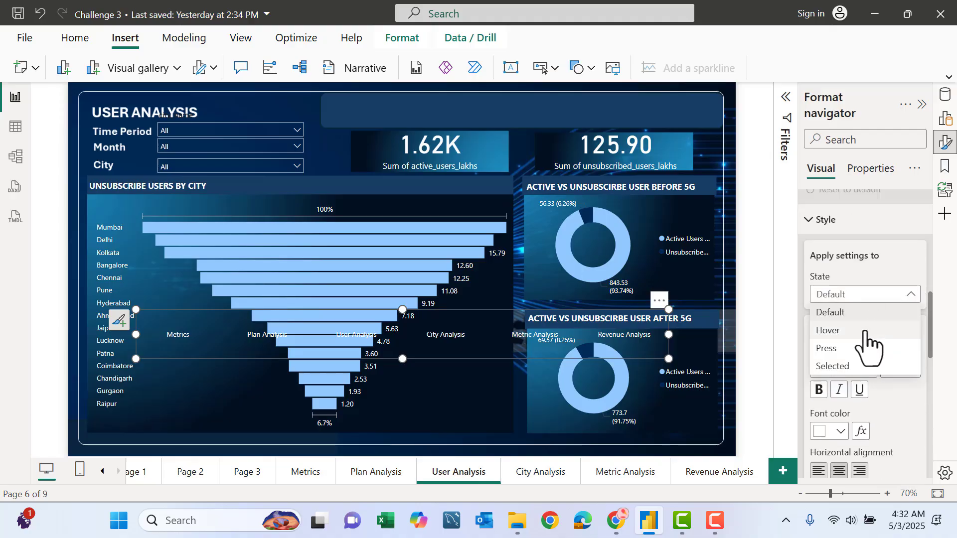
pyautogui.click(868, 331)
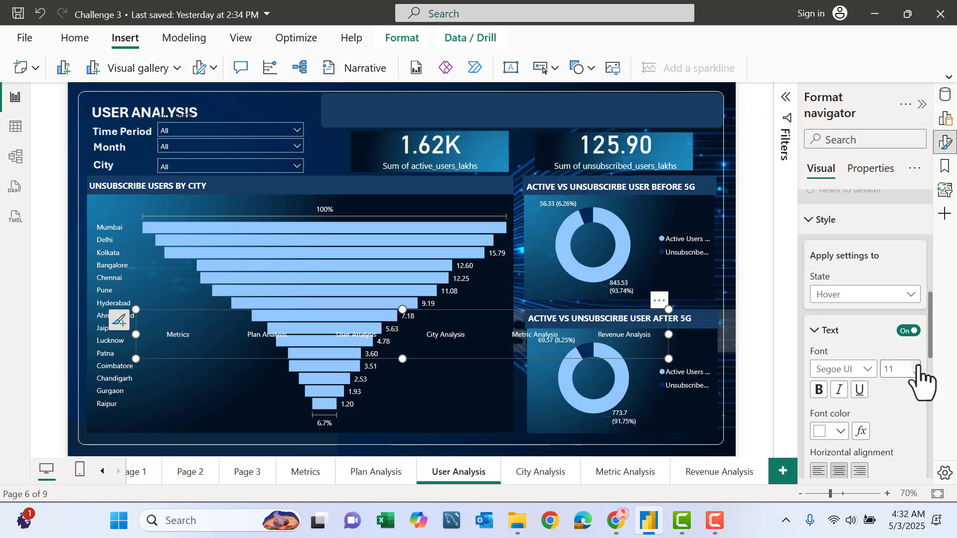
pyautogui.scroll(-2, 935, 344)
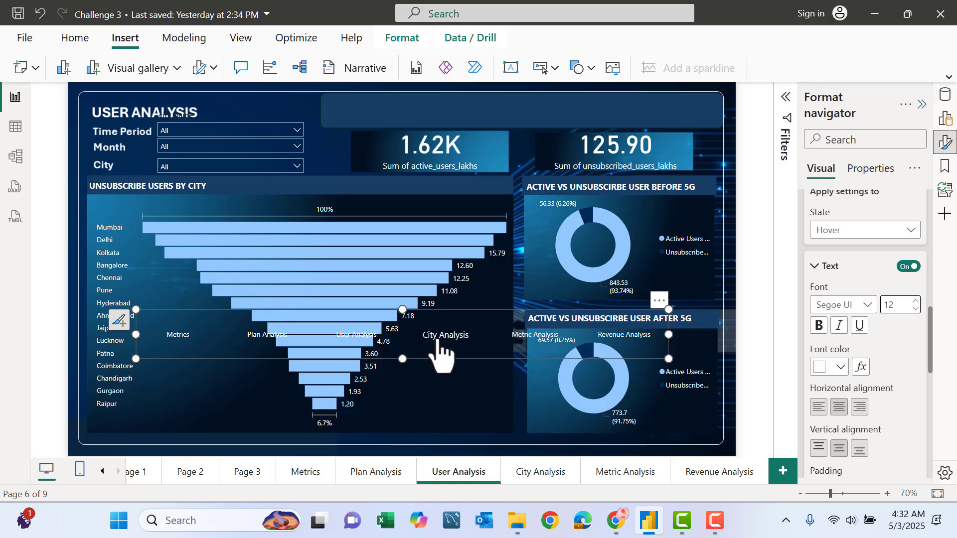
pyautogui.click(818, 325)
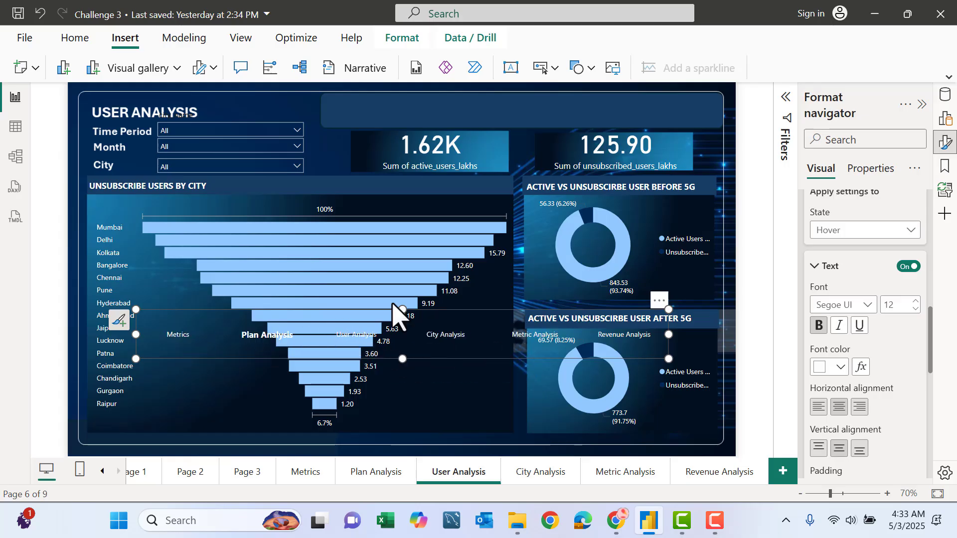
pyautogui.moveTo(930, 345); pyautogui.dragTo(932, 396)
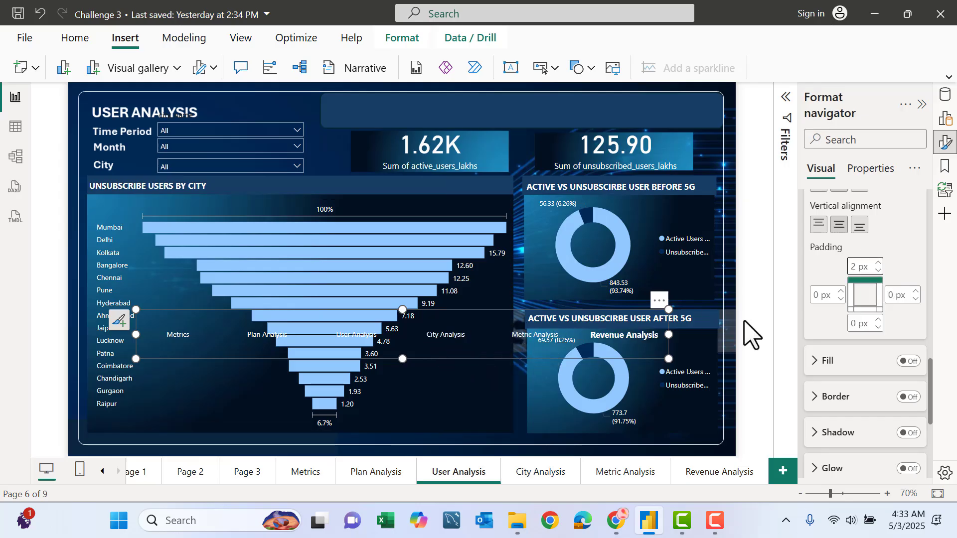
pyautogui.moveTo(931, 388); pyautogui.dragTo(938, 423)
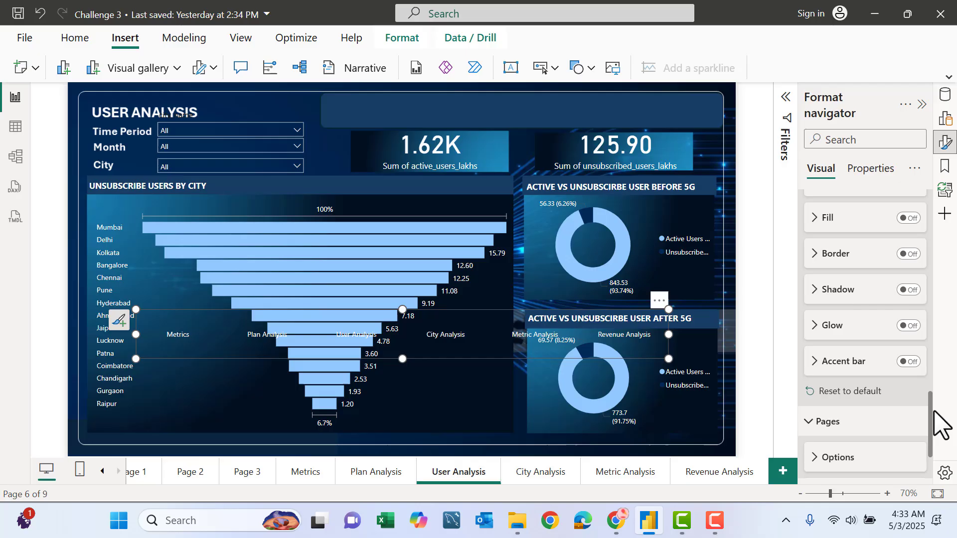
pyautogui.scroll(4, 923, 359)
pyautogui.scroll(3, 919, 284)
pyautogui.scroll(3, 918, 257)
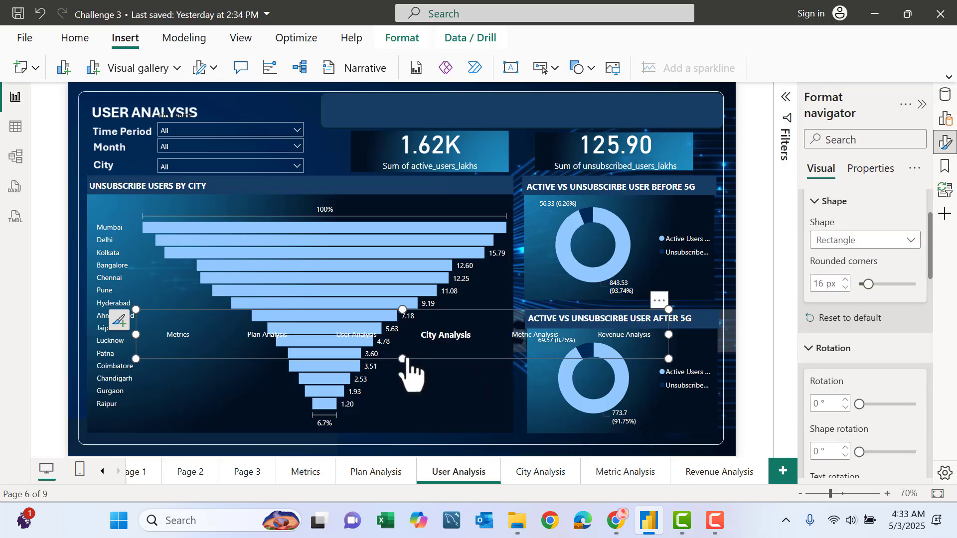
# Step: Move the navigator into the top banner beside the USER ANALYSIS title and fit its height
pyautogui.moveTo(404, 358); pyautogui.dragTo(404, 353)
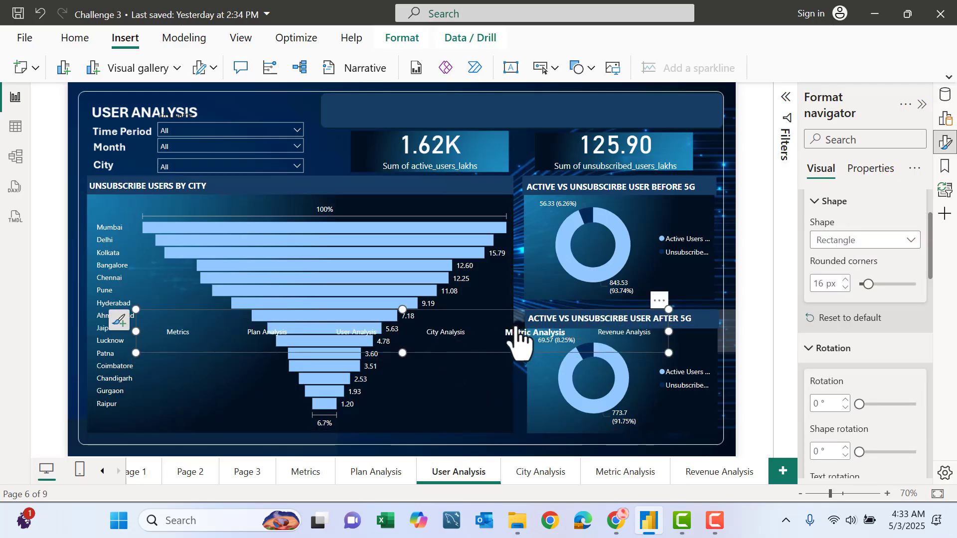
pyautogui.moveTo(484, 329); pyautogui.dragTo(542, 105)
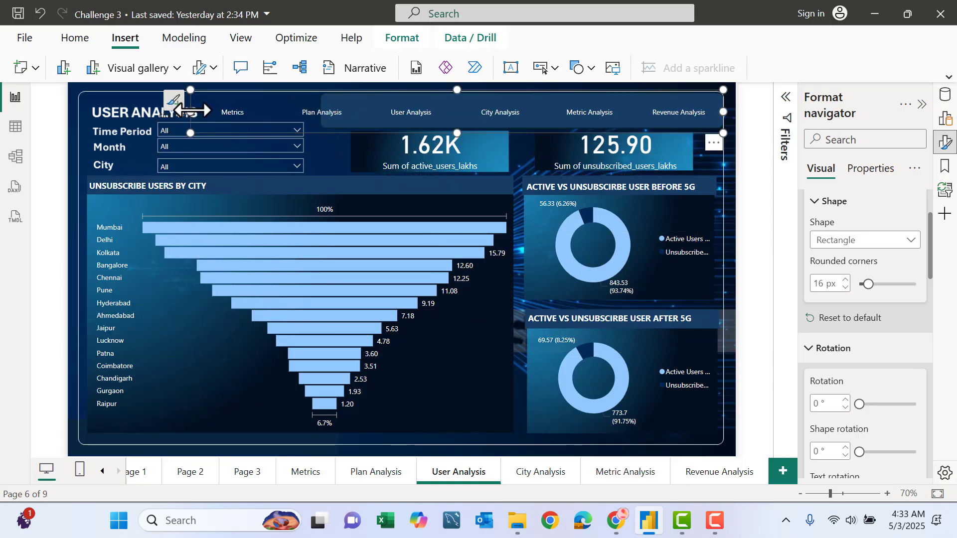
pyautogui.moveTo(230, 108); pyautogui.dragTo(320, 123)
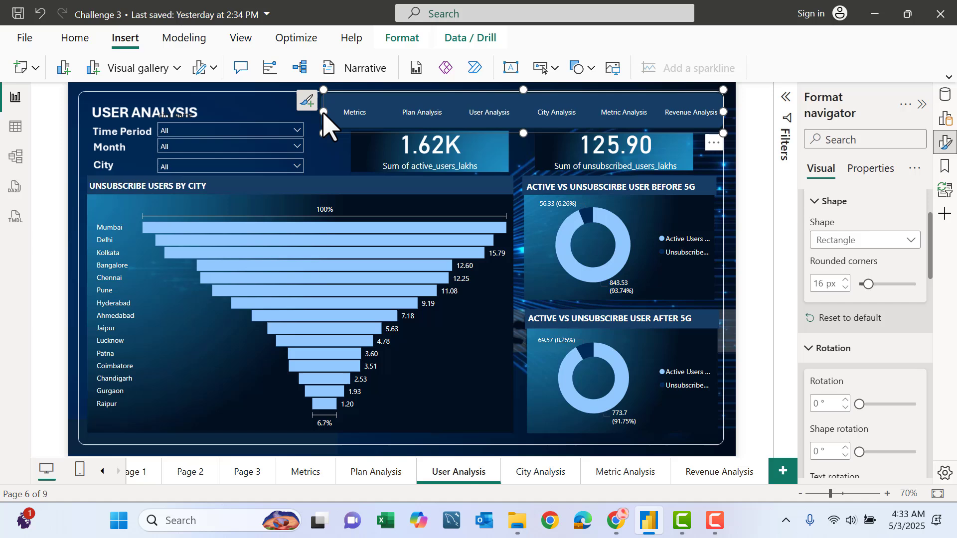
pyautogui.moveTo(524, 132); pyautogui.dragTo(522, 127)
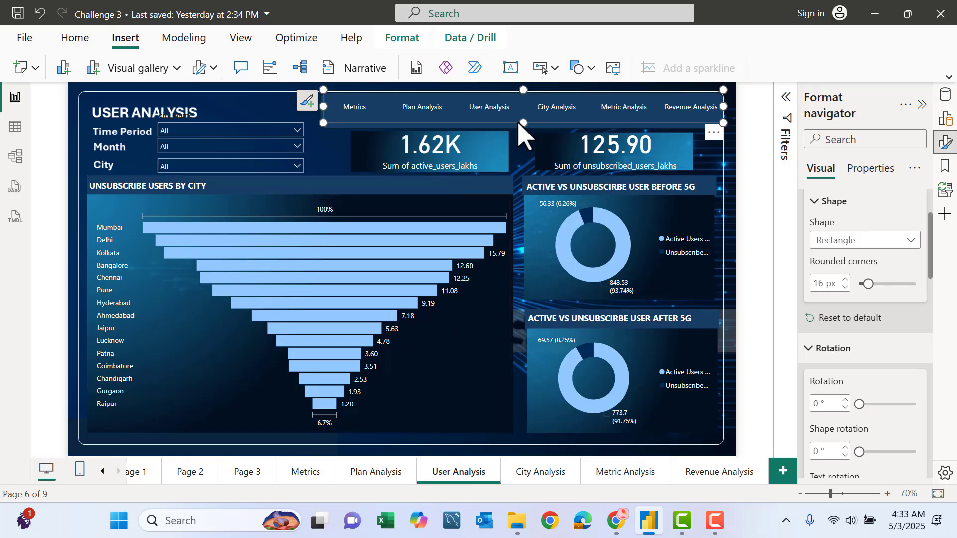
pyautogui.moveTo(523, 123); pyautogui.dragTo(523, 132)
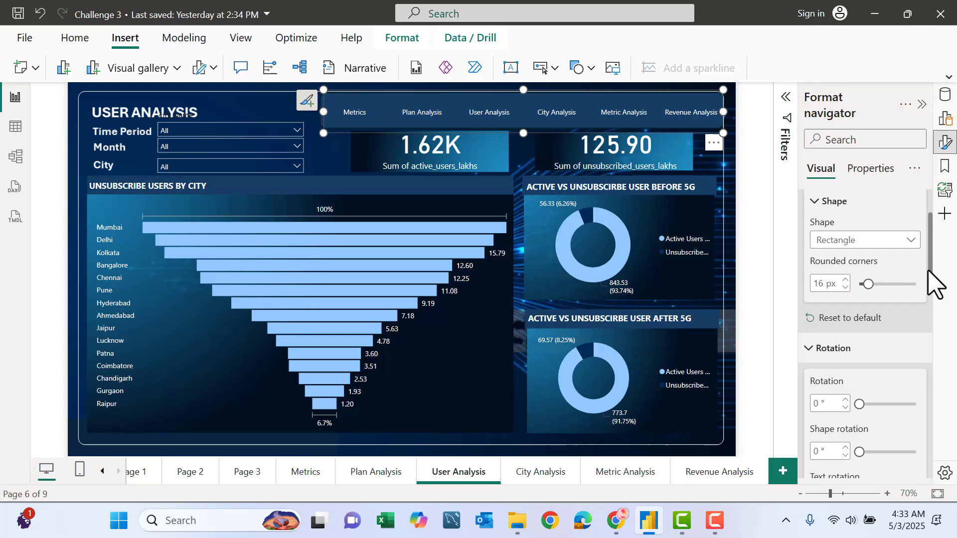
pyautogui.moveTo(934, 281); pyautogui.dragTo(951, 370)
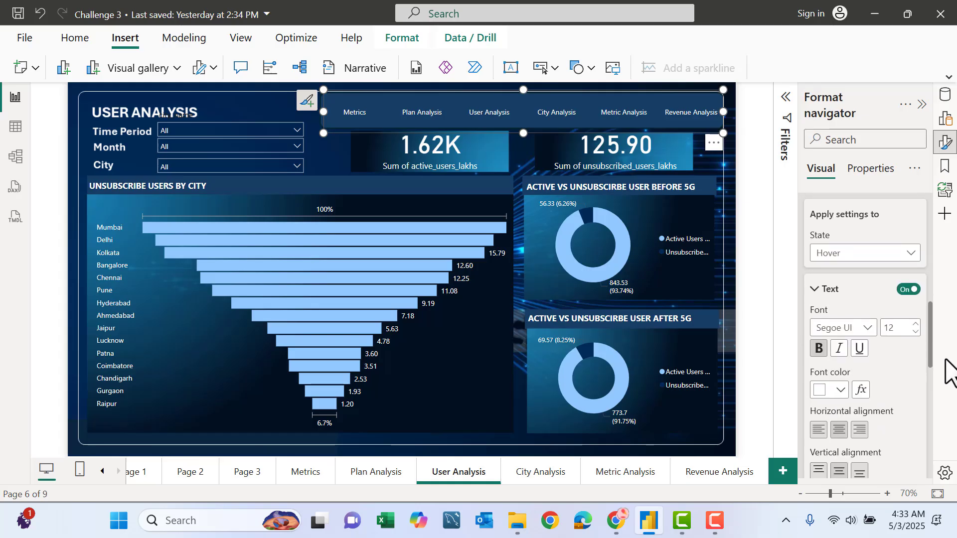
# Step: Turn on the navigator button borders and set their colour to white
pyautogui.moveTo(951, 370); pyautogui.dragTo(940, 427)
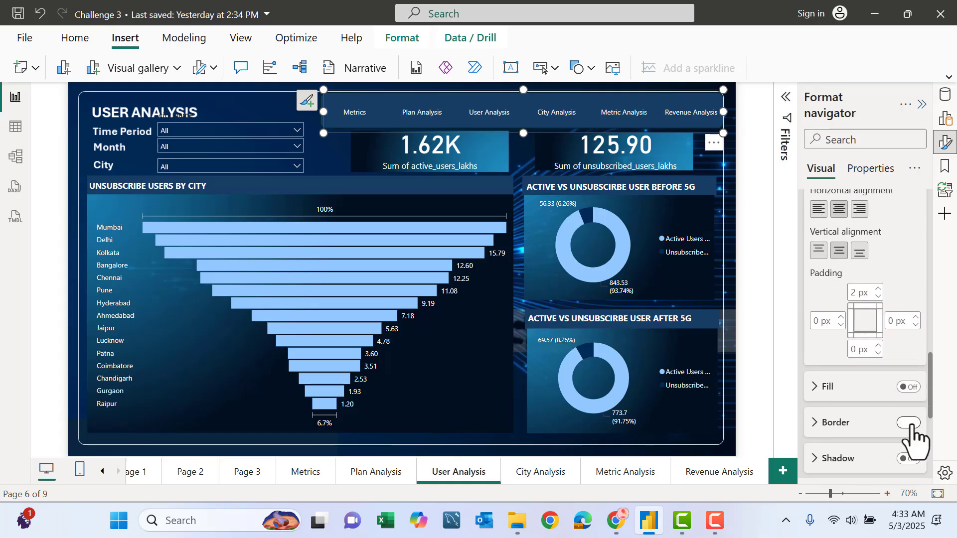
pyautogui.click(910, 423)
pyautogui.click(836, 421)
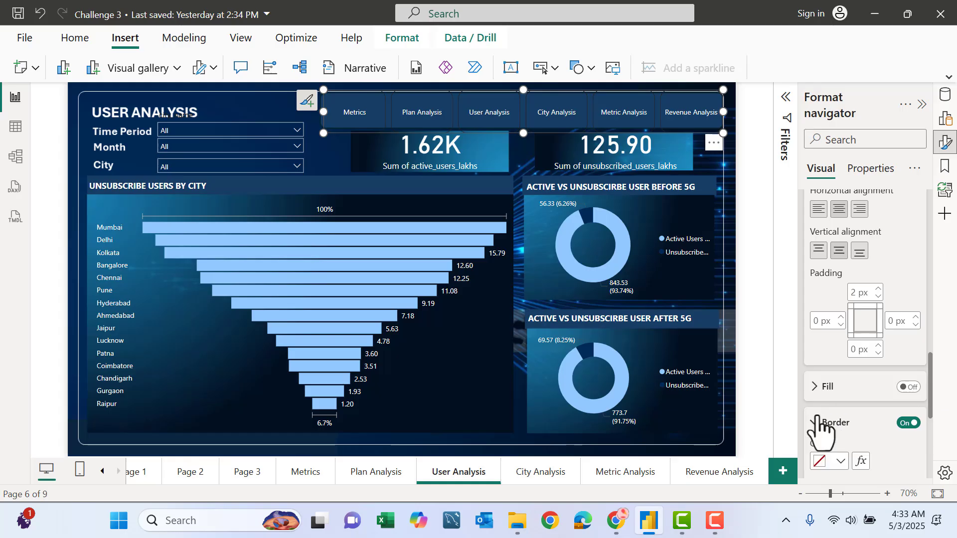
pyautogui.click(838, 462)
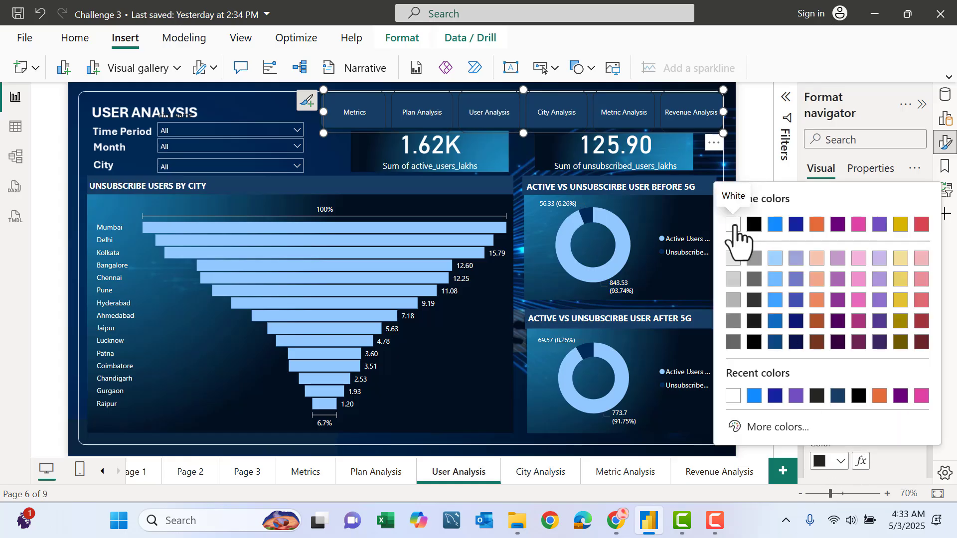
pyautogui.click(733, 224)
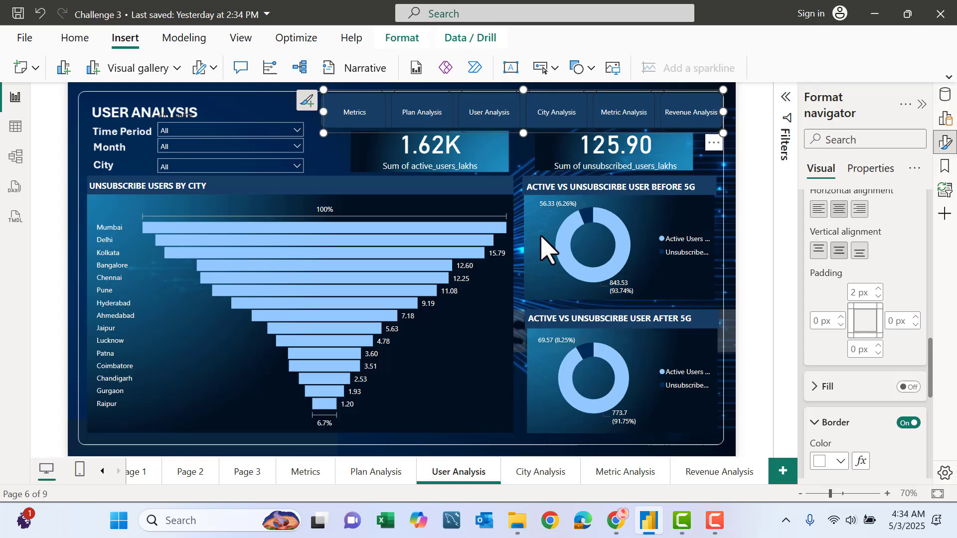
pyautogui.click(338, 146)
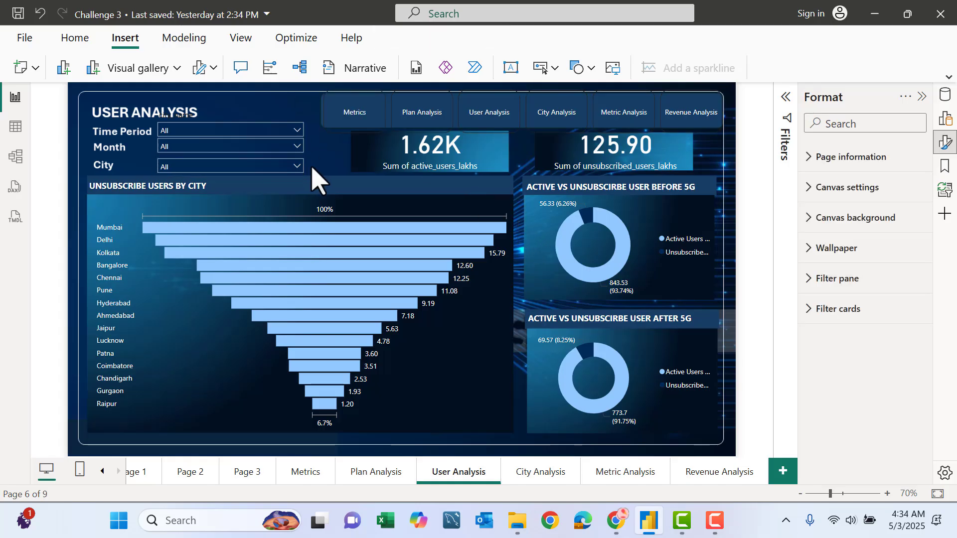
pyautogui.moveTo(421, 112)
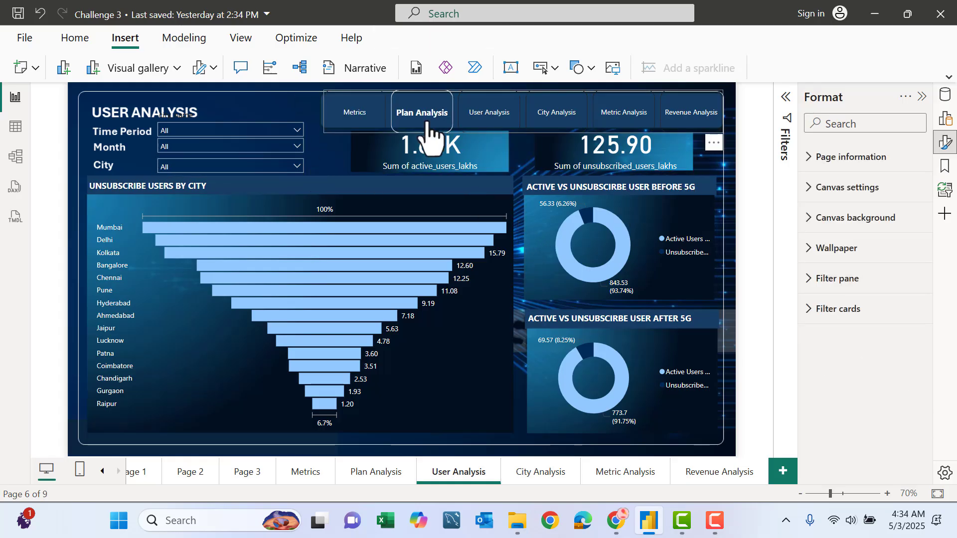
# Step: Set the Default-state border colour to white and trim the navigator's height slightly
pyautogui.click(387, 142)
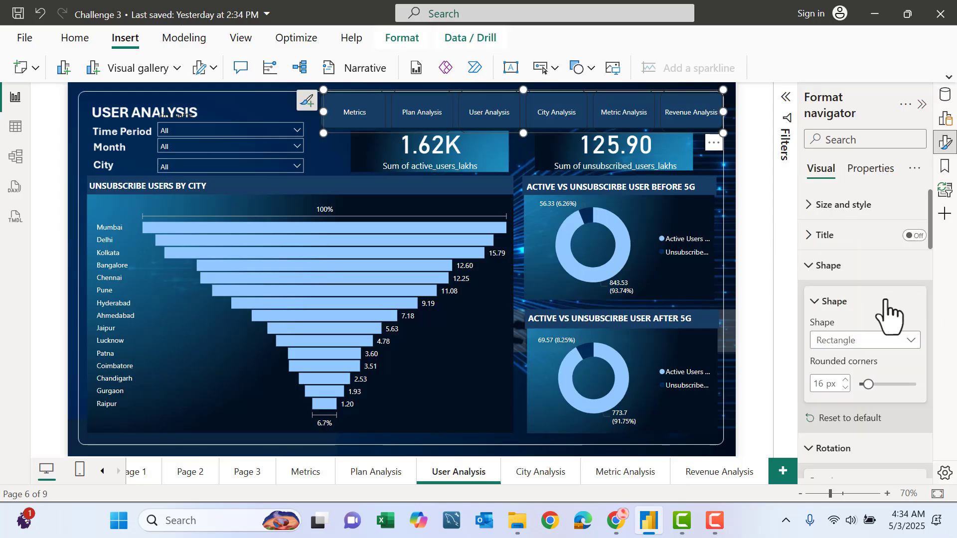
pyautogui.moveTo(932, 247); pyautogui.dragTo(935, 353)
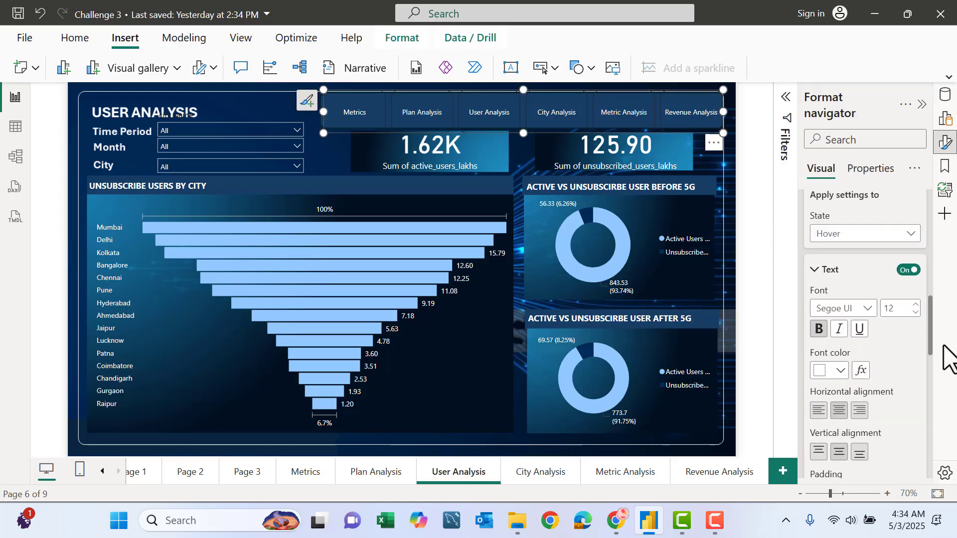
pyautogui.click(861, 215)
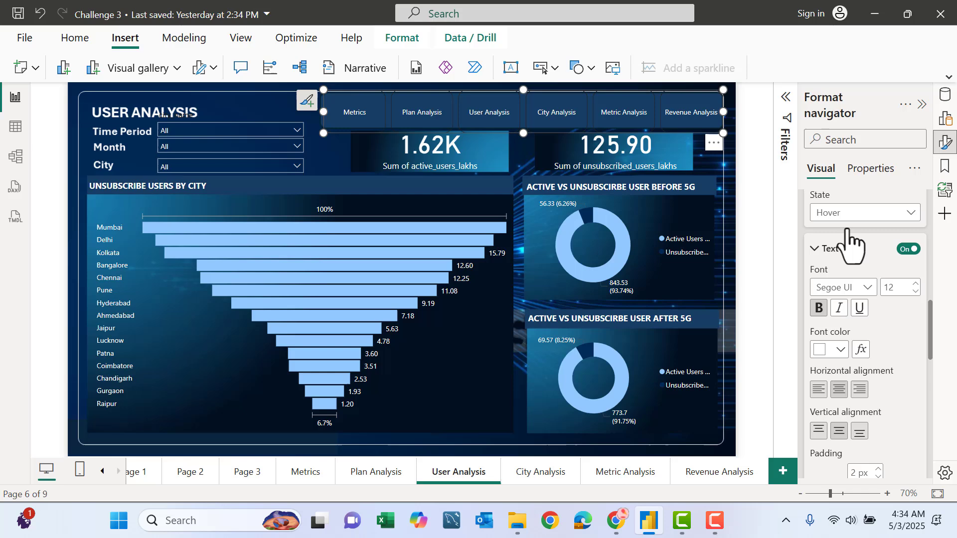
pyautogui.moveTo(932, 314); pyautogui.dragTo(934, 386)
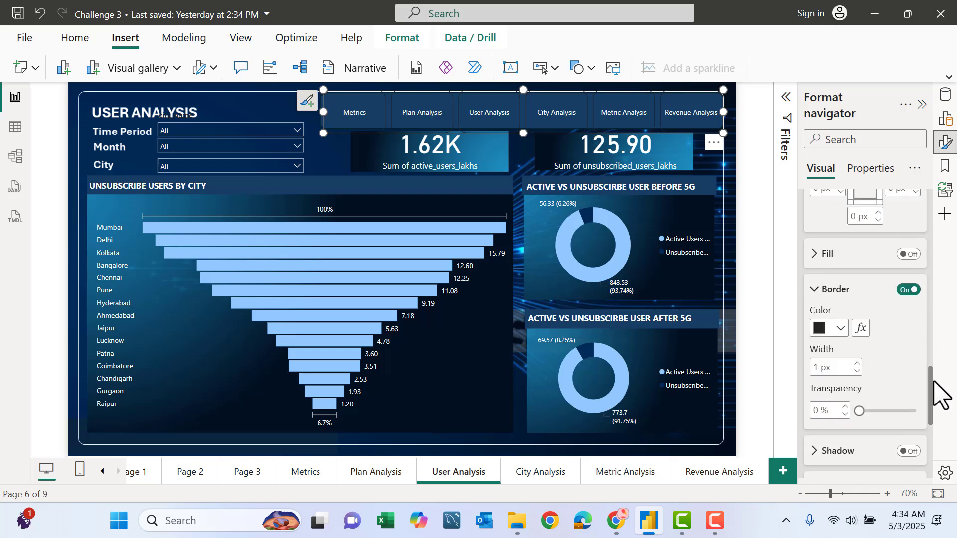
pyautogui.click(820, 328)
pyautogui.click(733, 264)
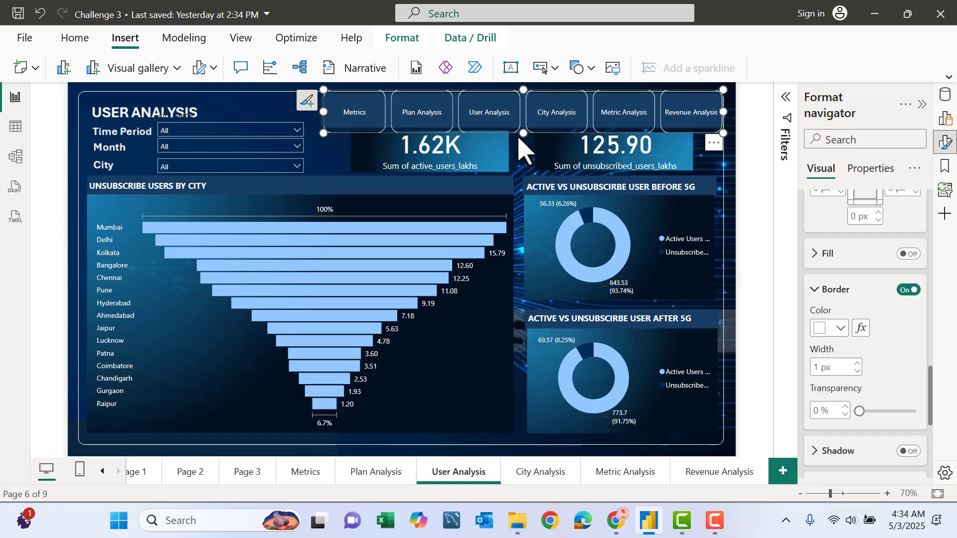
pyautogui.moveTo(523, 133); pyautogui.dragTo(524, 94)
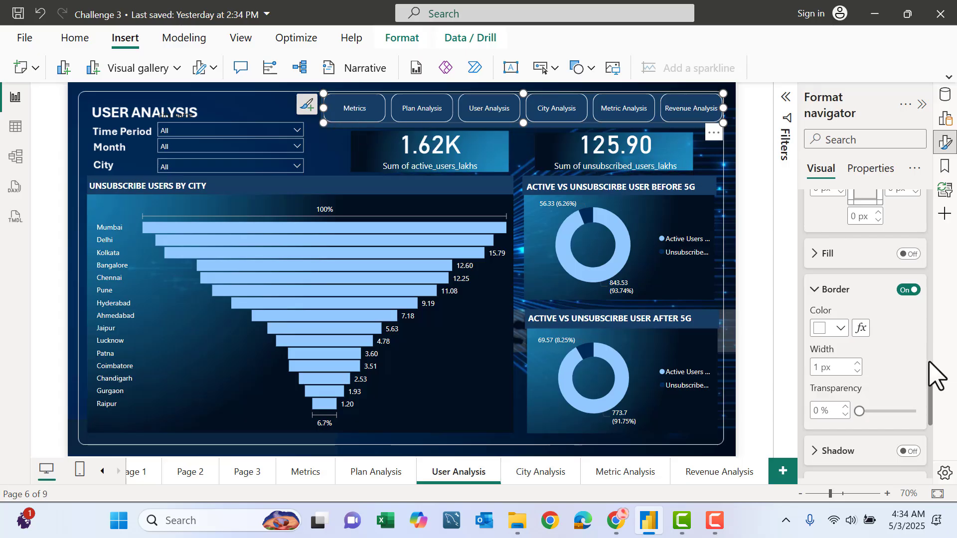
pyautogui.moveTo(932, 374); pyautogui.dragTo(930, 303)
# Step: Turn on a blue button fill and preview the navigator on the canvas
pyautogui.click(867, 265)
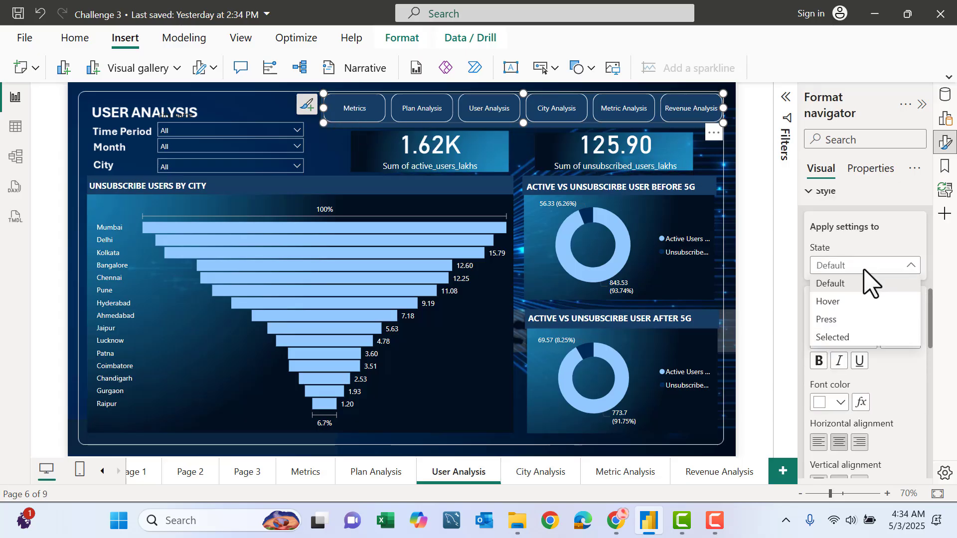
pyautogui.press('Escape')
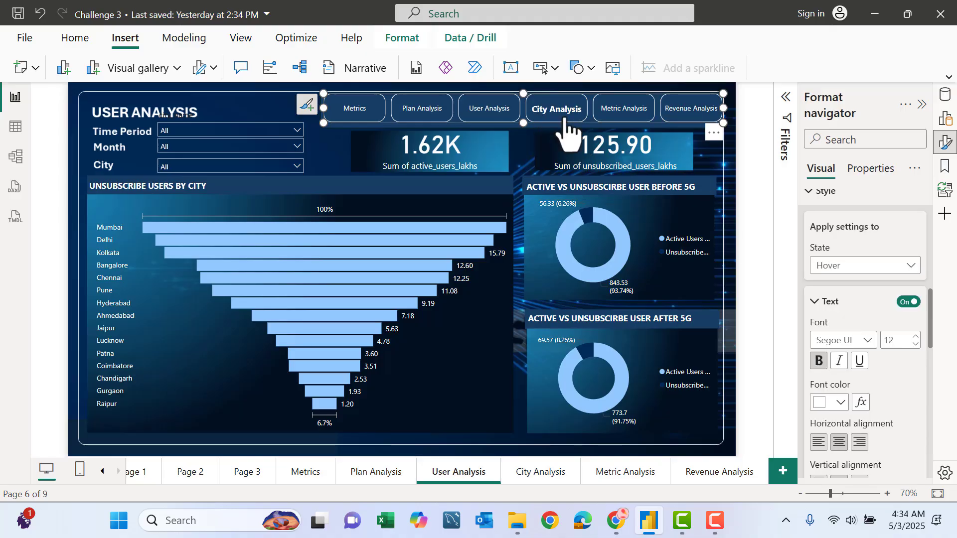
pyautogui.moveTo(931, 303); pyautogui.dragTo(939, 363)
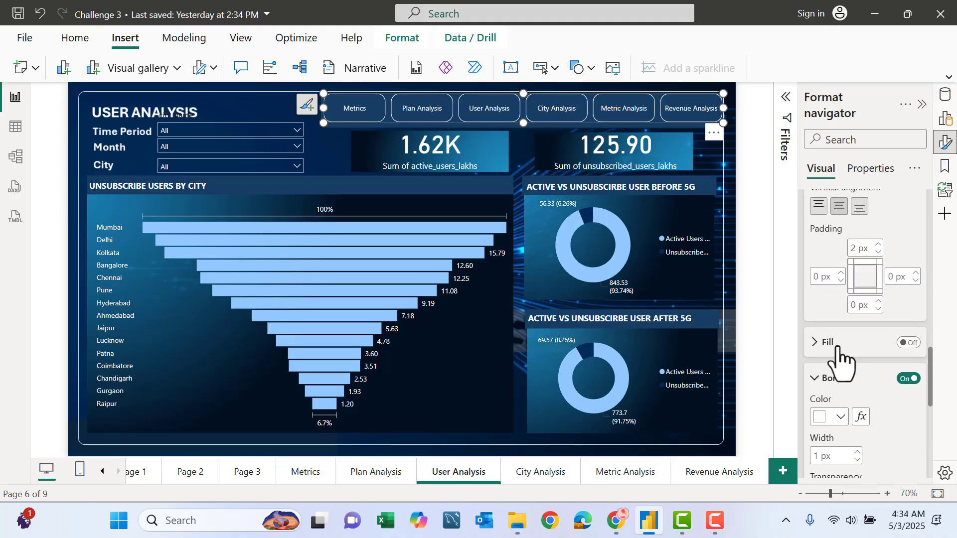
pyautogui.click(830, 342)
pyautogui.click(908, 344)
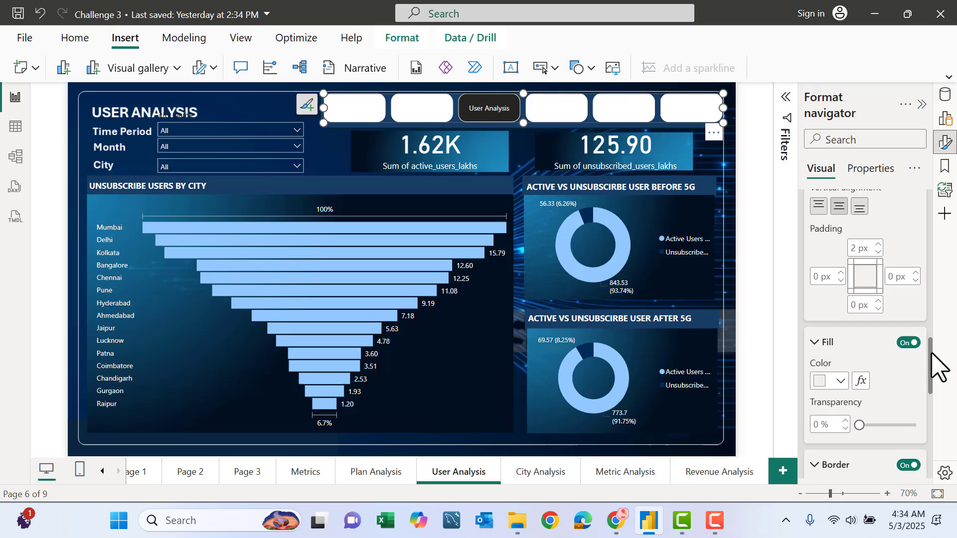
pyautogui.moveTo(931, 352); pyautogui.dragTo(931, 369)
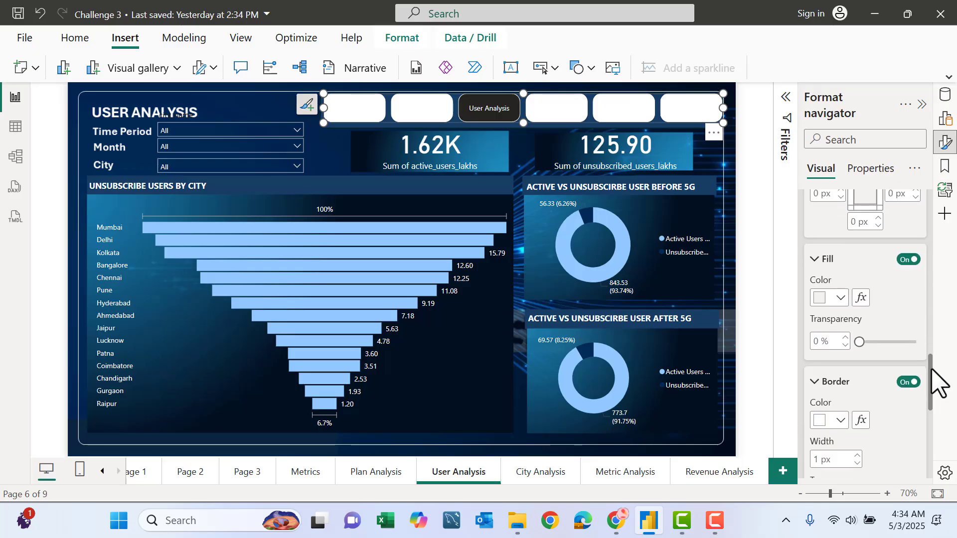
pyautogui.click(838, 299)
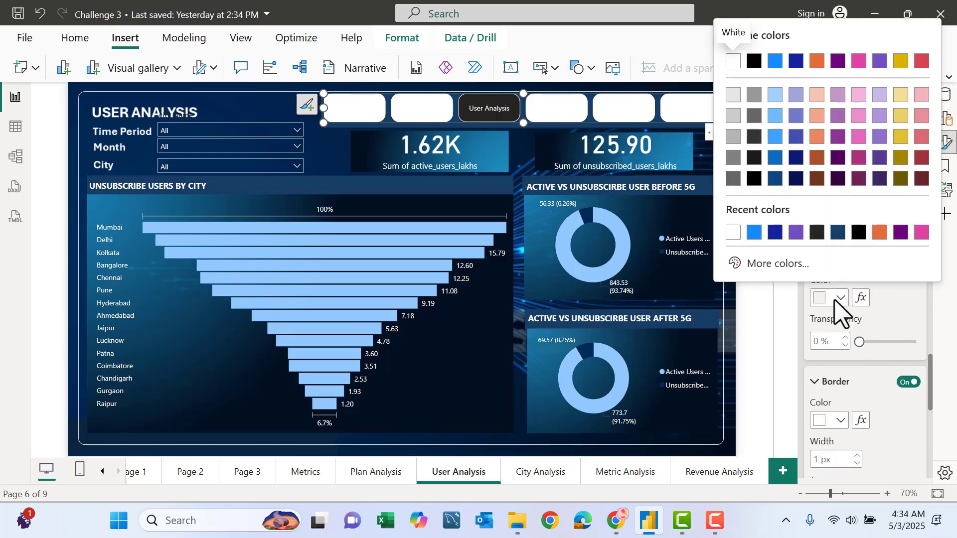
pyautogui.click(753, 234)
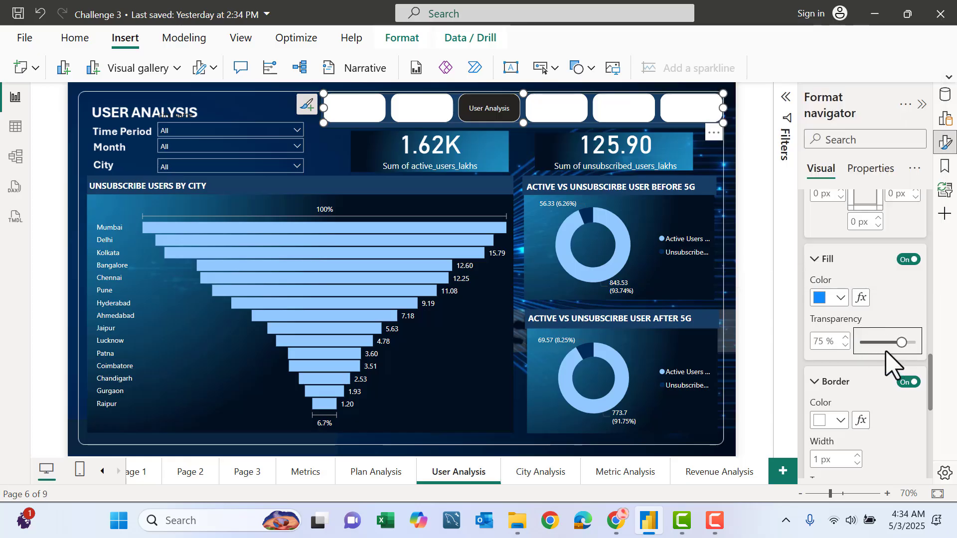
pyautogui.click(341, 146)
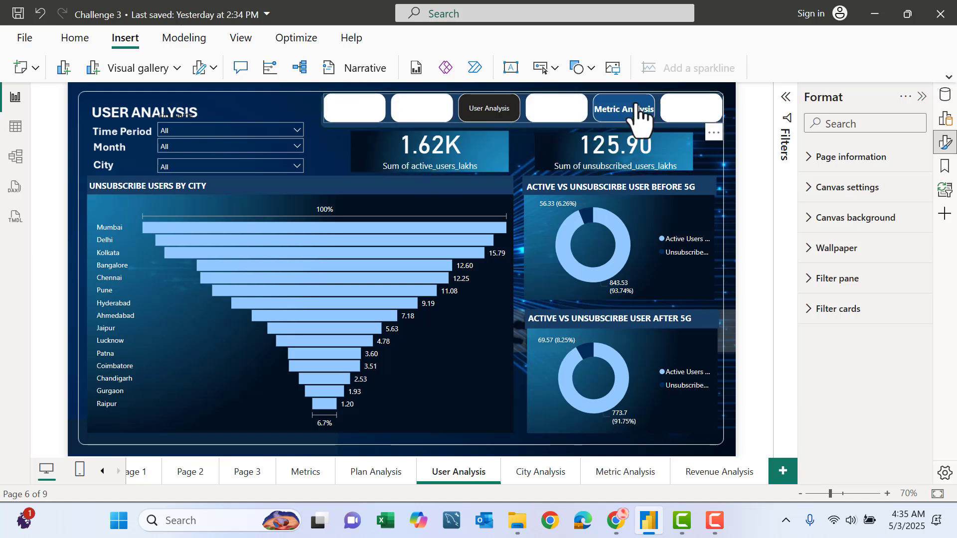
# Step: Give the navigator buttons' Default state an 86% transparent fill
pyautogui.click(513, 124)
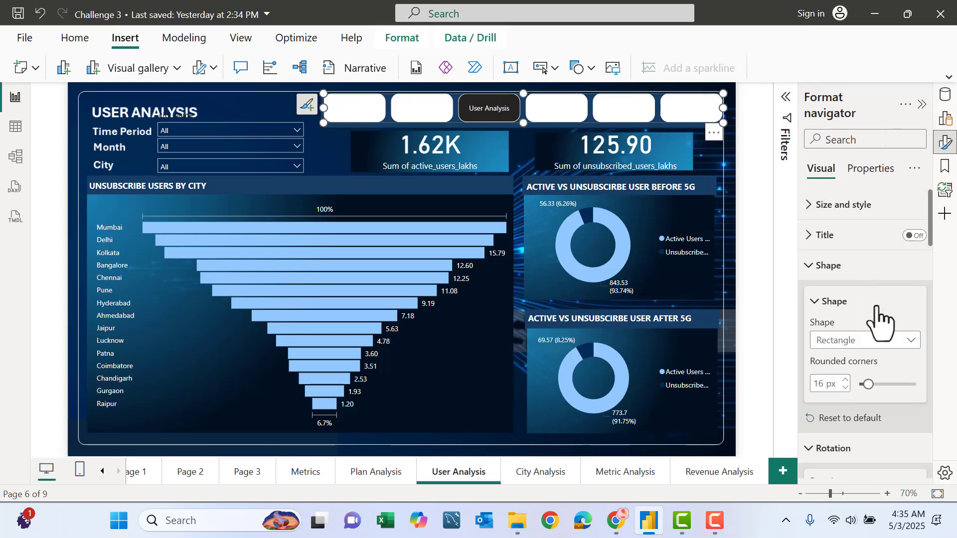
pyautogui.moveTo(931, 257); pyautogui.dragTo(956, 399)
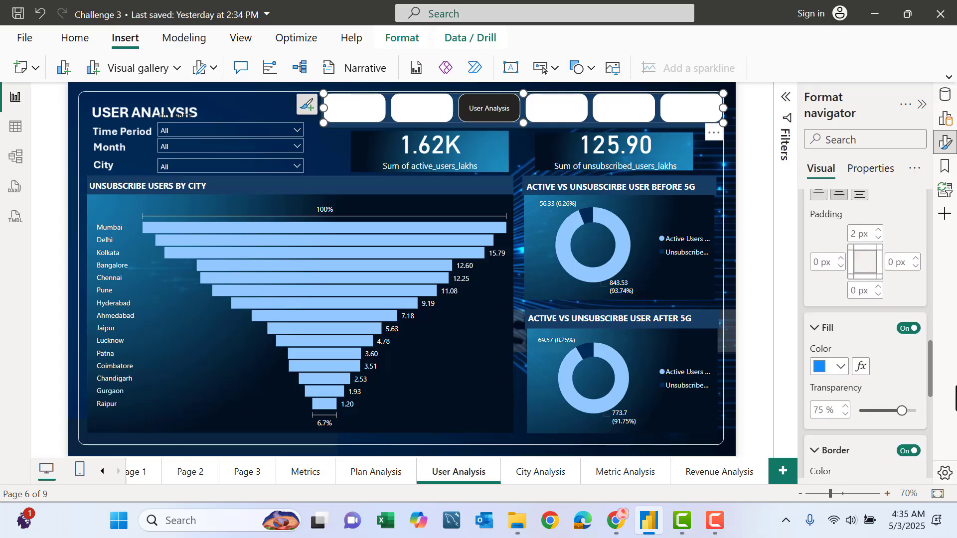
pyautogui.moveTo(956, 398); pyautogui.dragTo(952, 338)
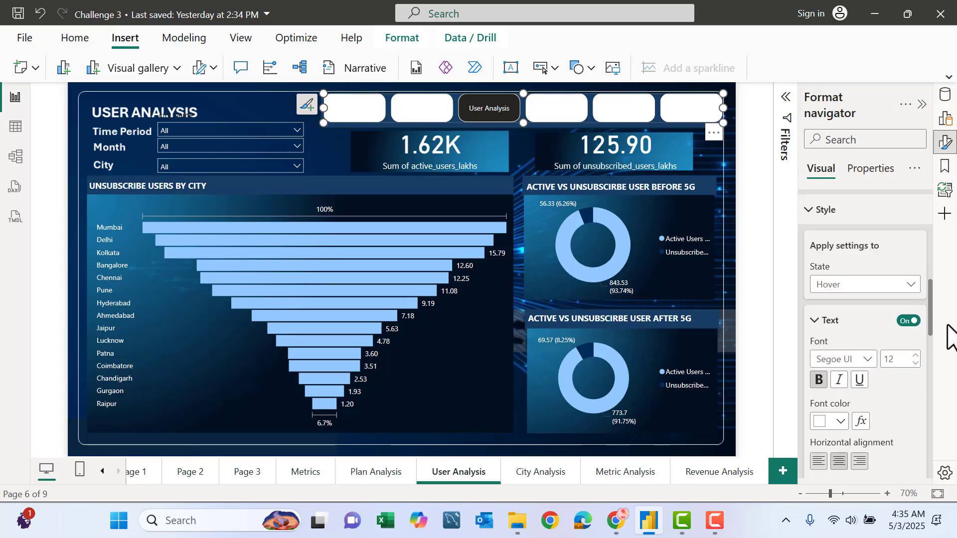
pyautogui.click(886, 286)
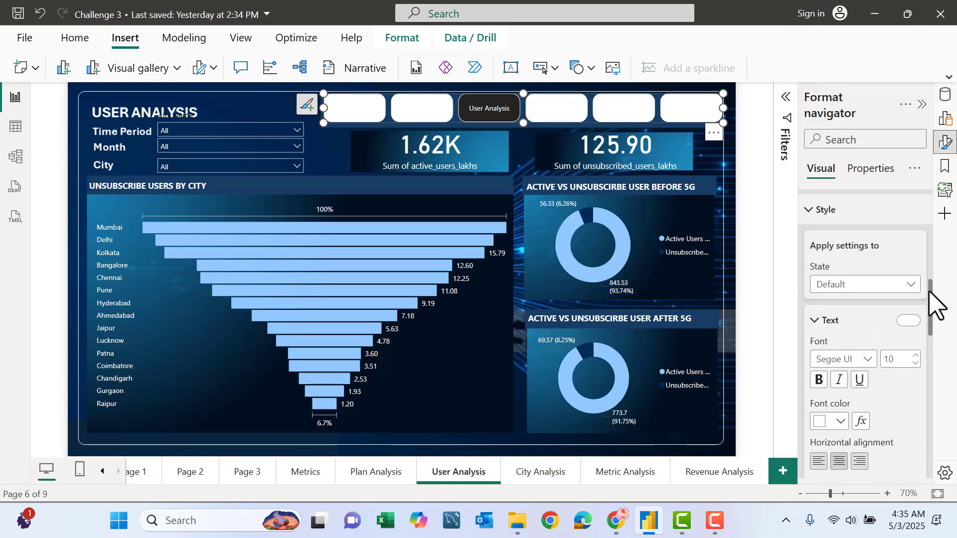
pyautogui.moveTo(933, 306); pyautogui.dragTo(948, 368)
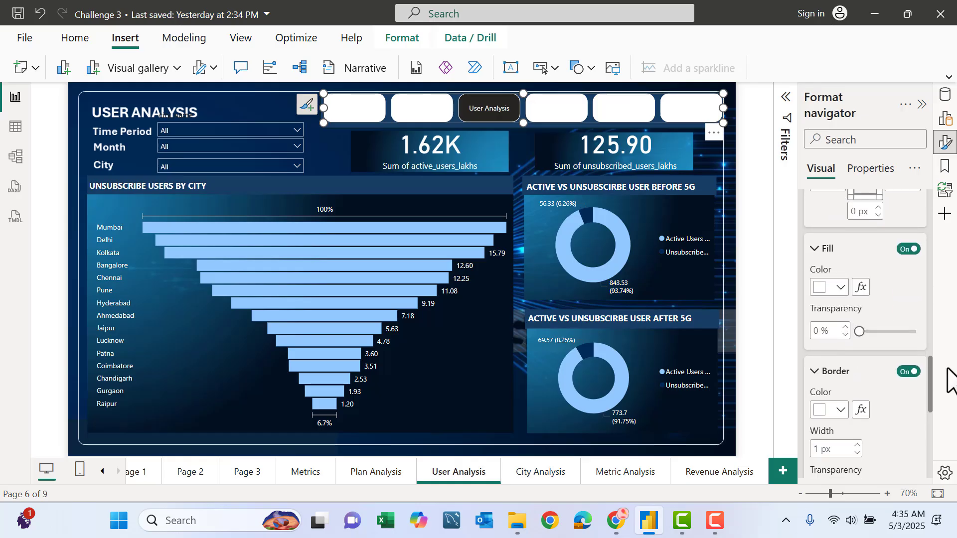
pyautogui.moveTo(858, 329); pyautogui.dragTo(912, 333)
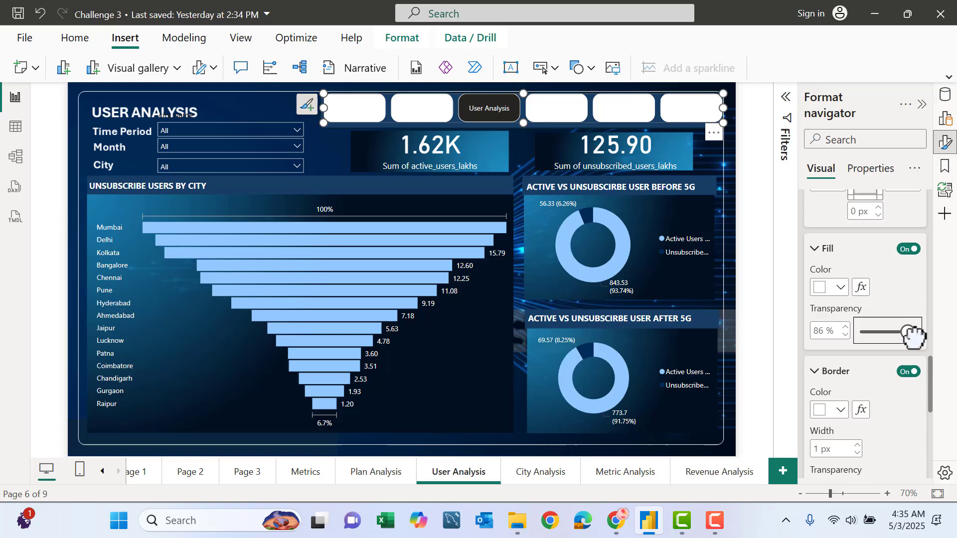
pyautogui.click(335, 156)
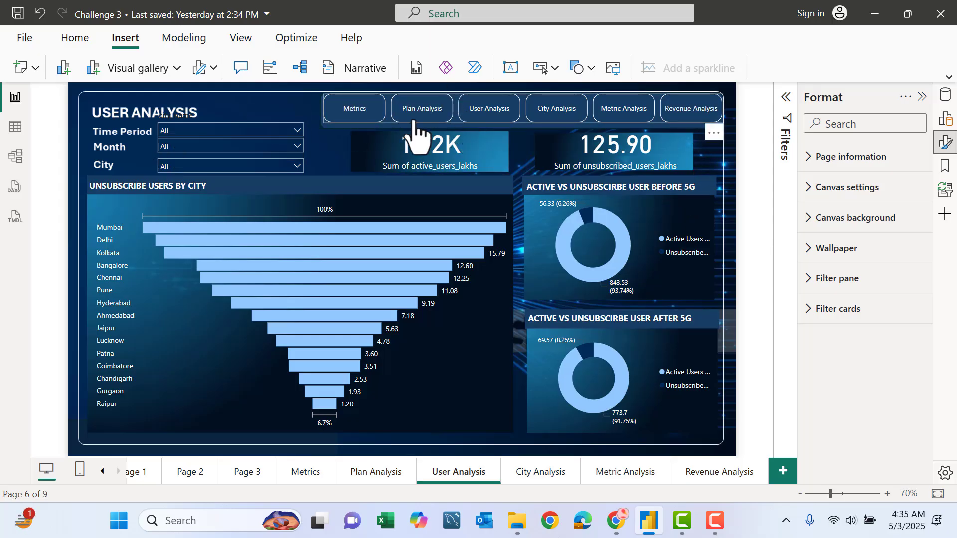
# Step: Zoom in and trim the navigator's height slightly from its bottom edge
pyautogui.click(432, 122)
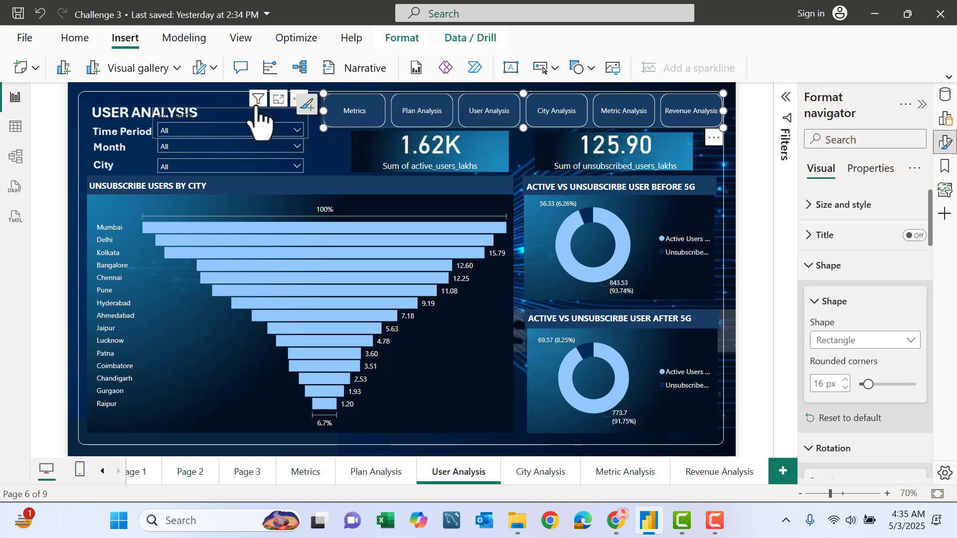
pyautogui.click(332, 161)
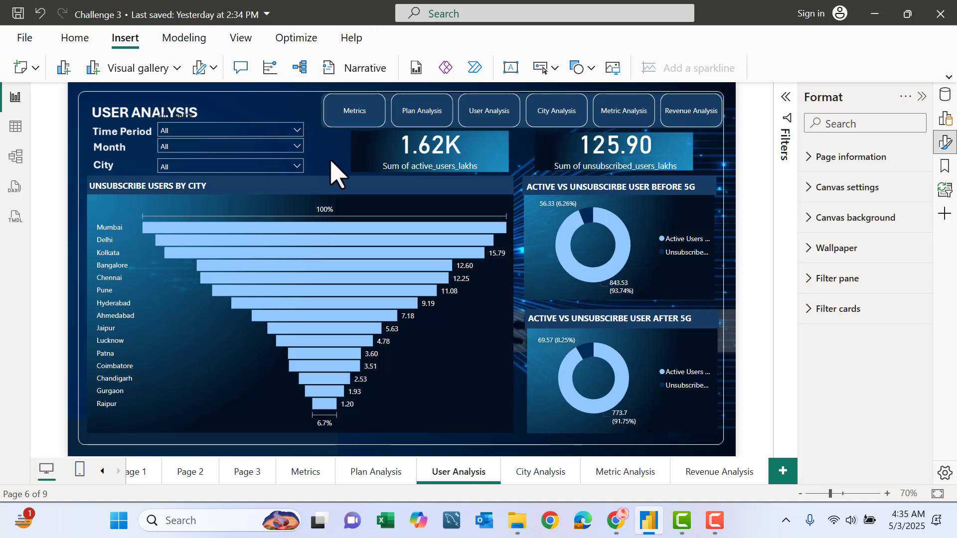
pyautogui.click(844, 493)
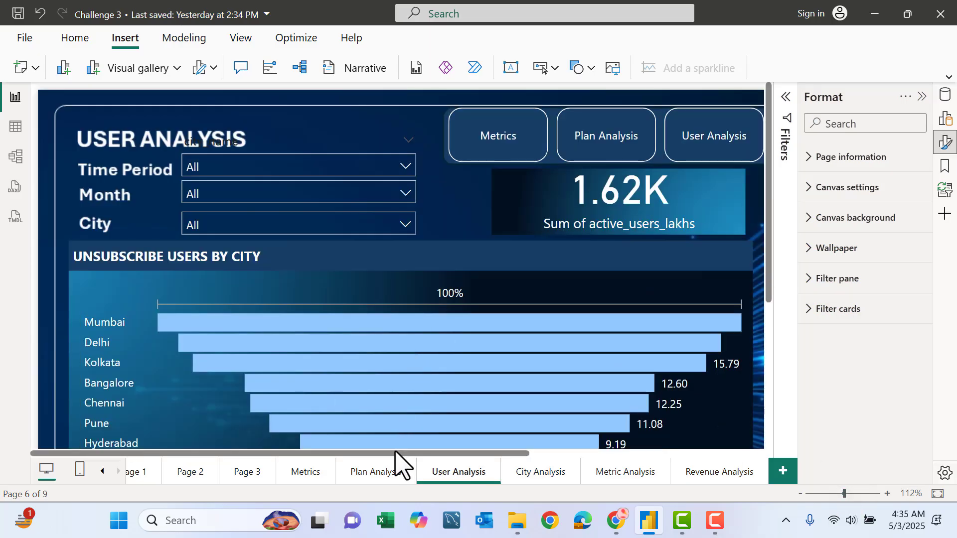
pyautogui.moveTo(395, 454)
pyautogui.mouseDown()
pyautogui.moveTo(460, 467)
pyautogui.moveTo(604, 402)
pyautogui.mouseUp()
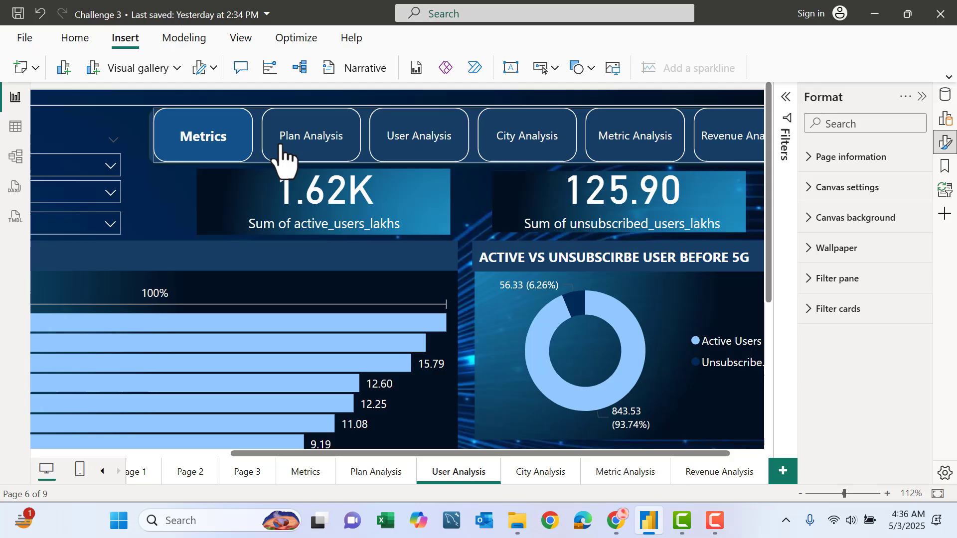
pyautogui.click(468, 131)
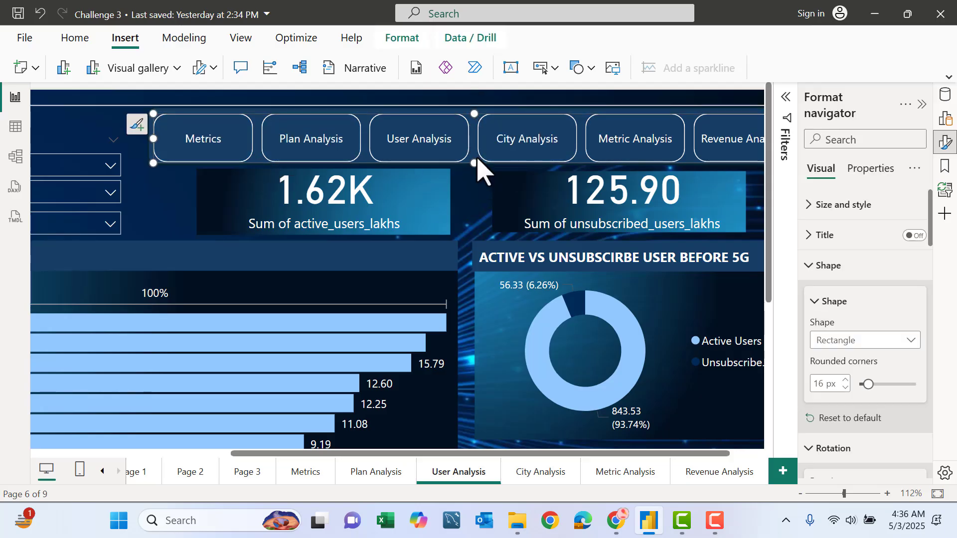
pyautogui.moveTo(475, 161); pyautogui.dragTo(478, 158)
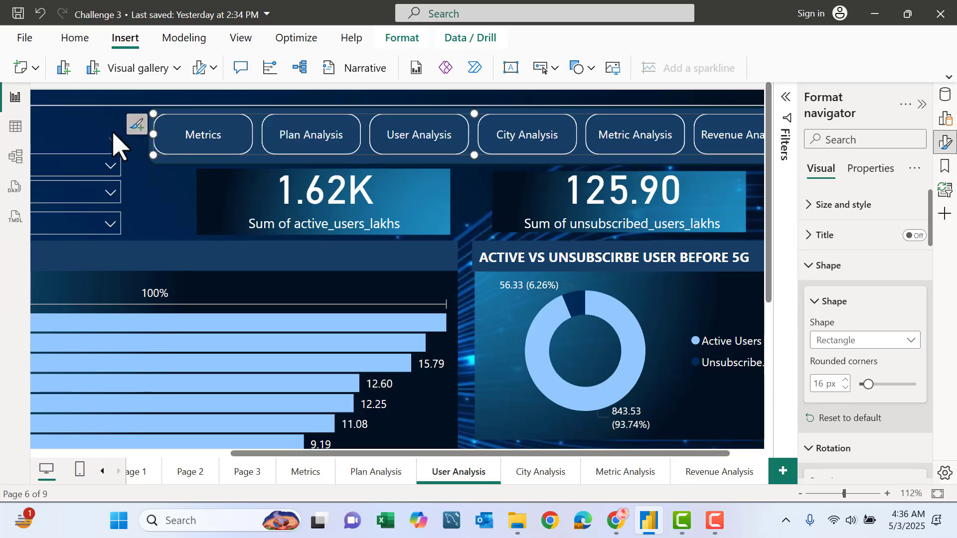
pyautogui.click(604, 238)
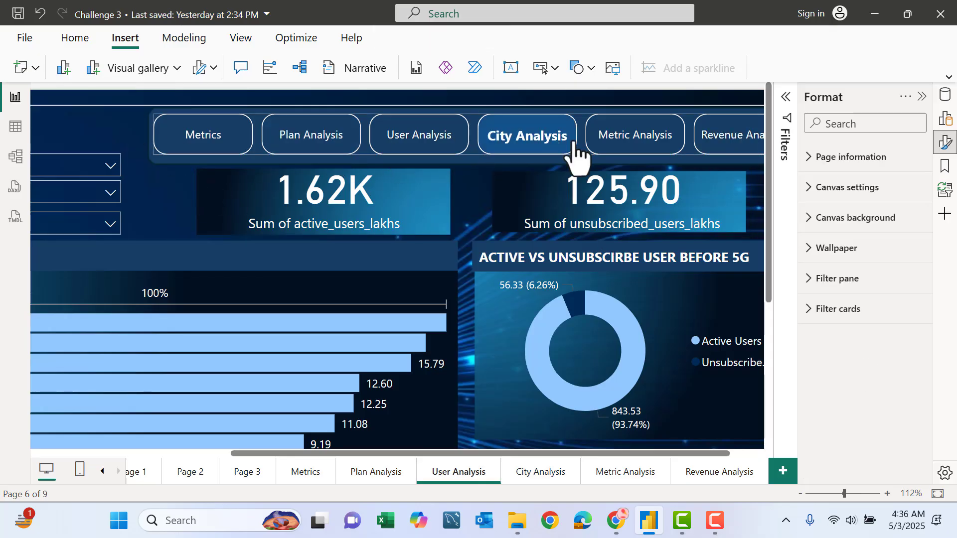
pyautogui.click(583, 142)
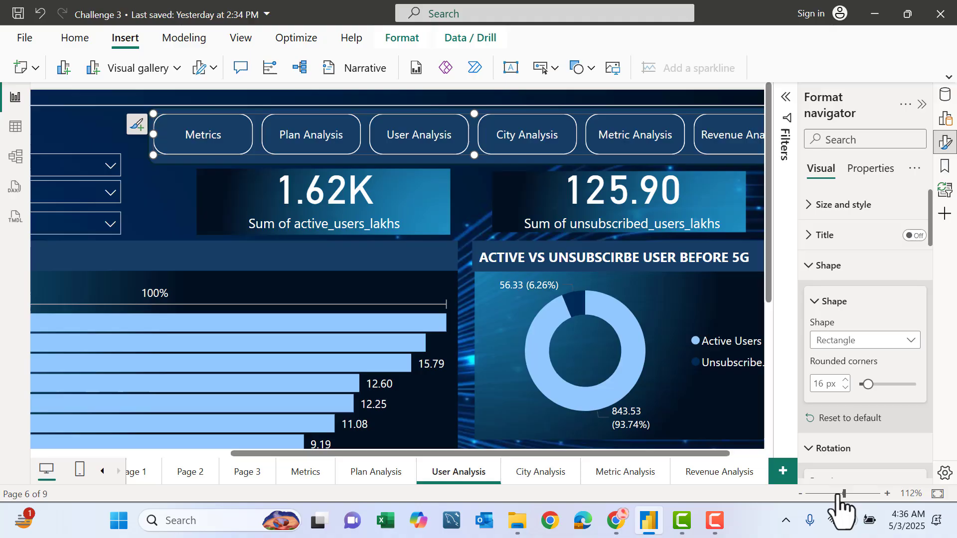
pyautogui.moveTo(843, 494); pyautogui.dragTo(828, 494)
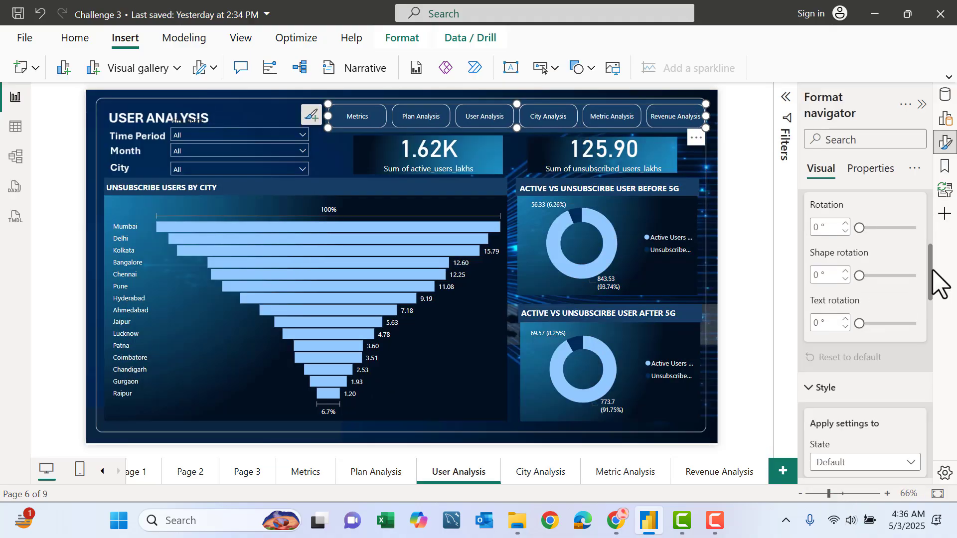
pyautogui.moveTo(936, 221); pyautogui.dragTo(945, 380)
pyautogui.click(867, 256)
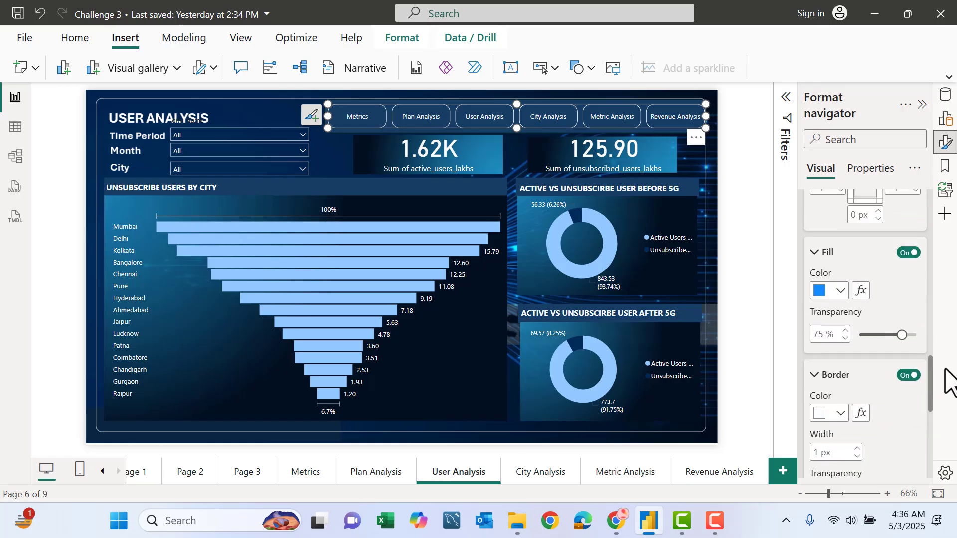
pyautogui.click(840, 291)
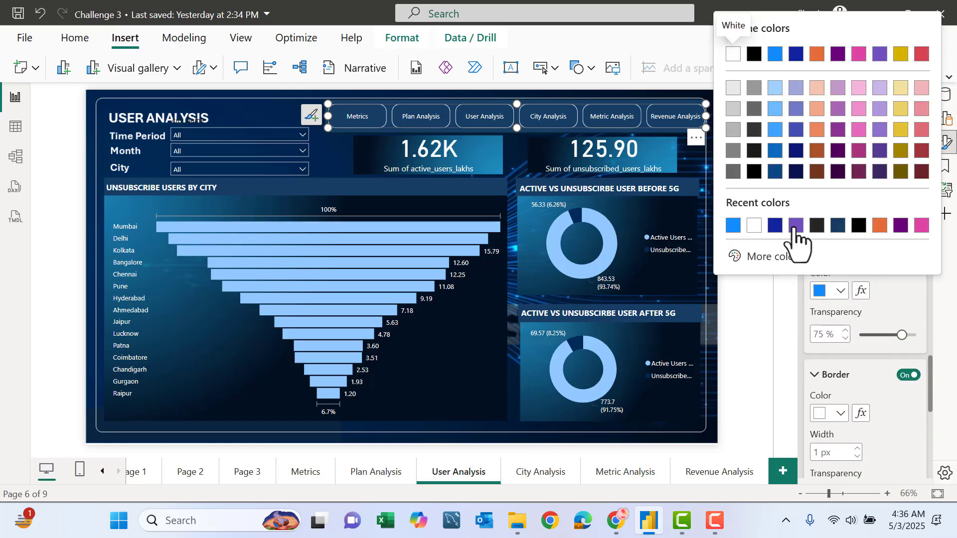
pyautogui.click(795, 225)
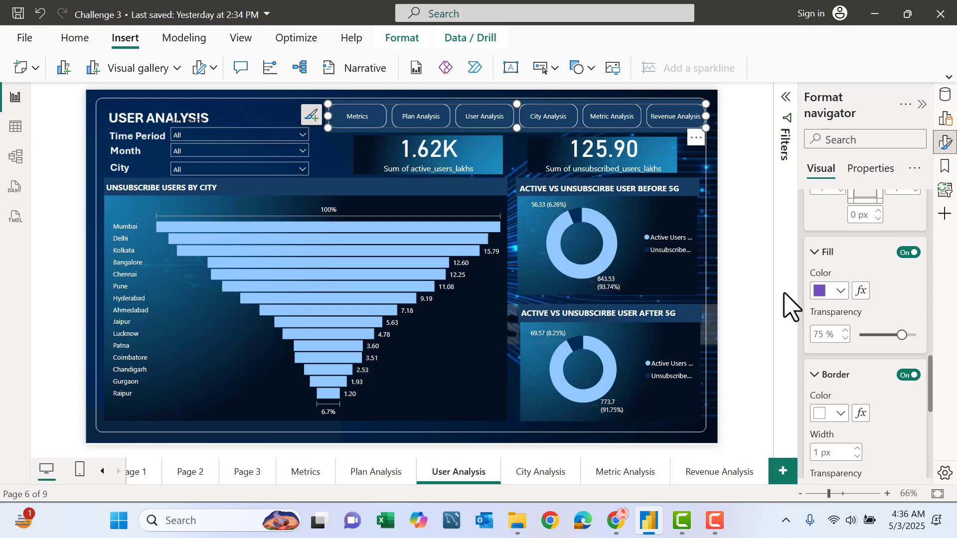
pyautogui.click(839, 292)
pyautogui.click(816, 226)
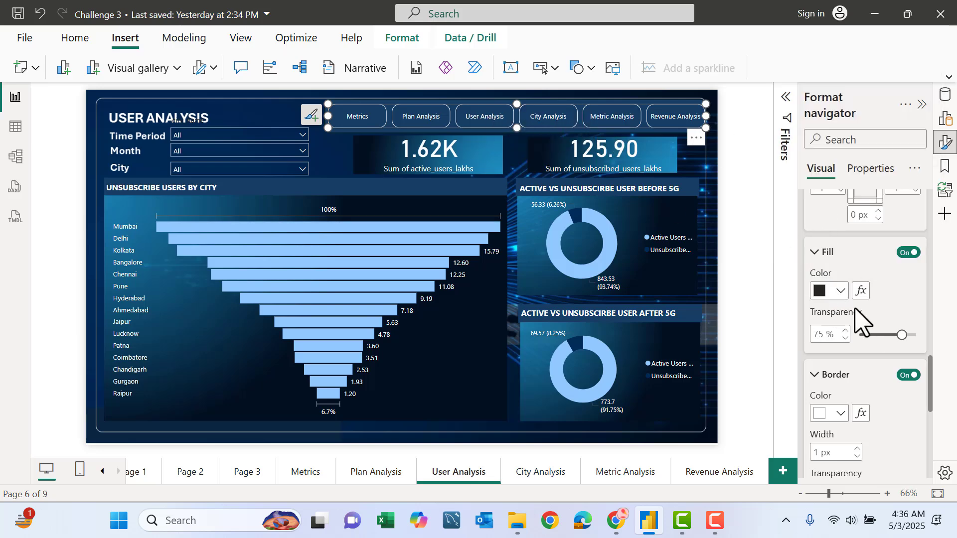
pyautogui.click(837, 291)
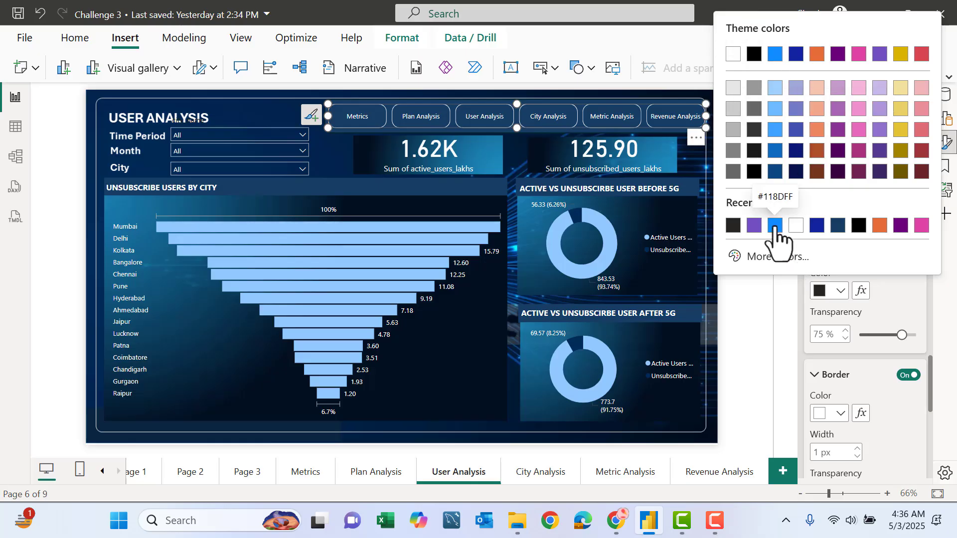
pyautogui.click(775, 225)
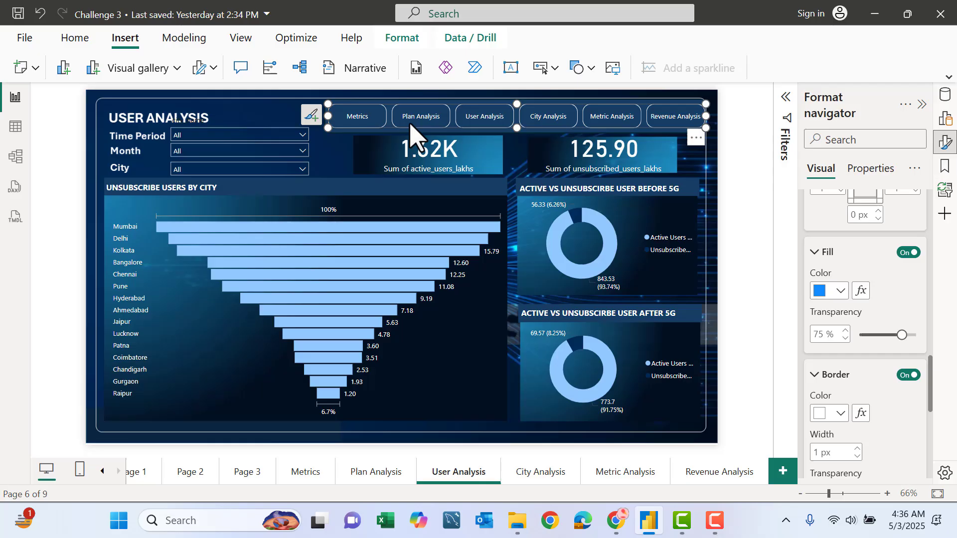
pyautogui.click(352, 117)
# Step: Delete the blank shape that was hiding the navigator buttons
pyautogui.click(351, 114)
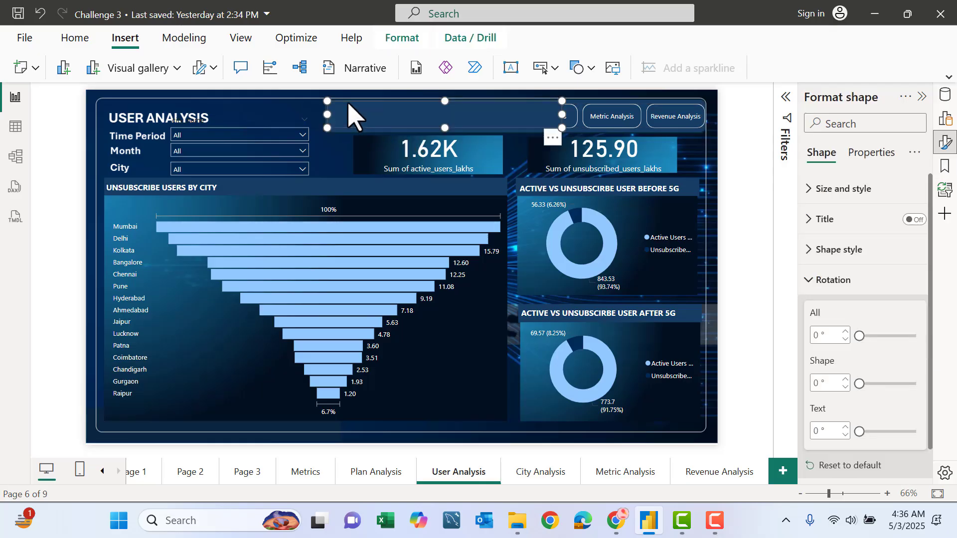
pyautogui.press('Delete')
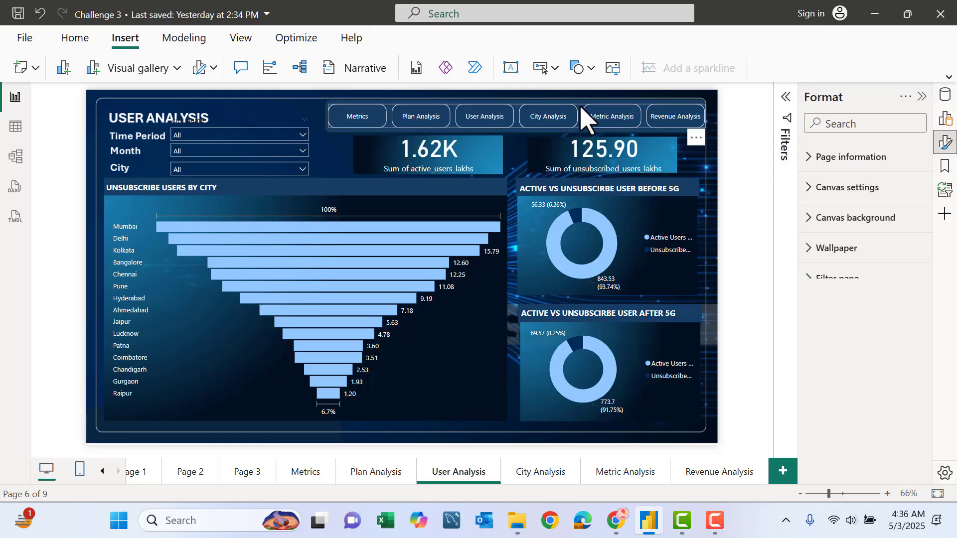
pyautogui.click(582, 116)
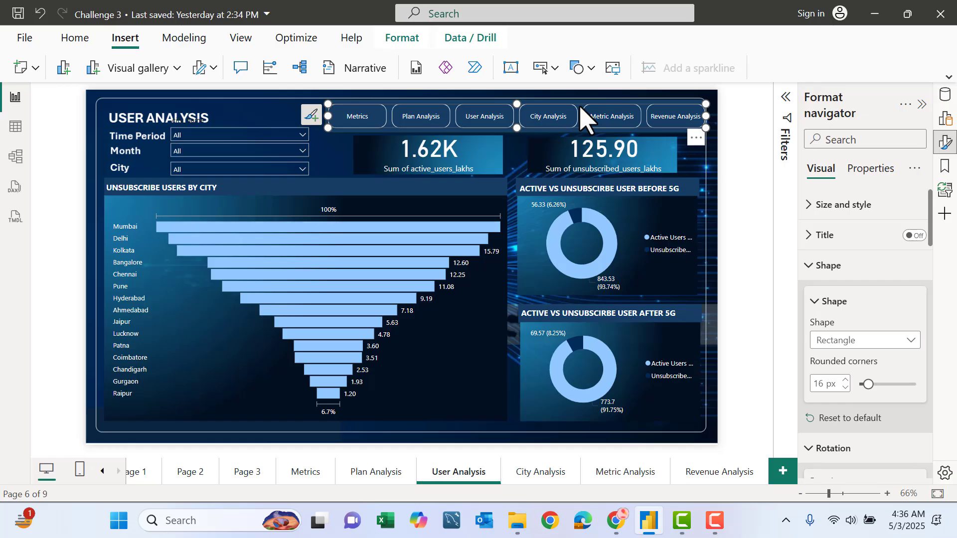
# Step: Check the copied navigator on the City, Metric and Revenue Analysis pages
pyautogui.keyDown('ctrl'); pyautogui.click(545, 117); pyautogui.keyUp('ctrl')
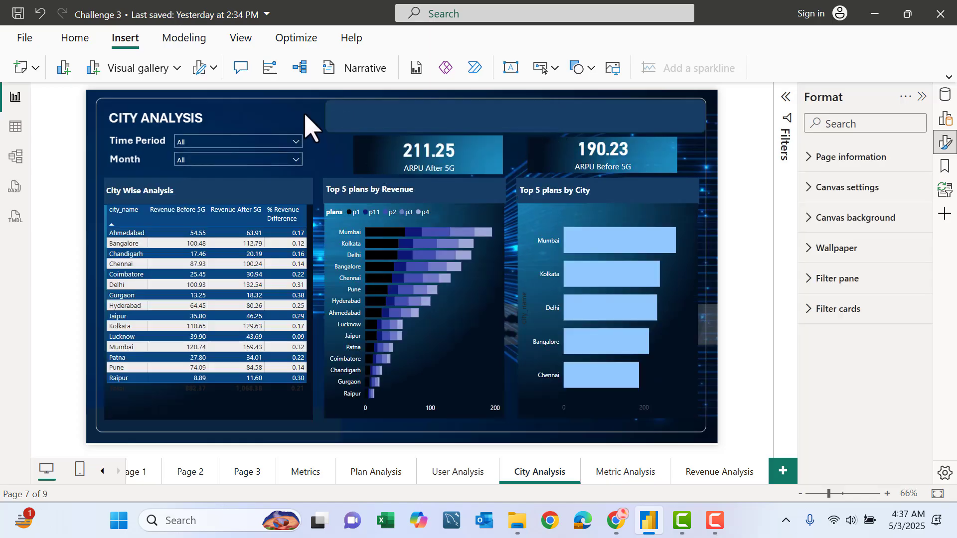
pyautogui.click(306, 116)
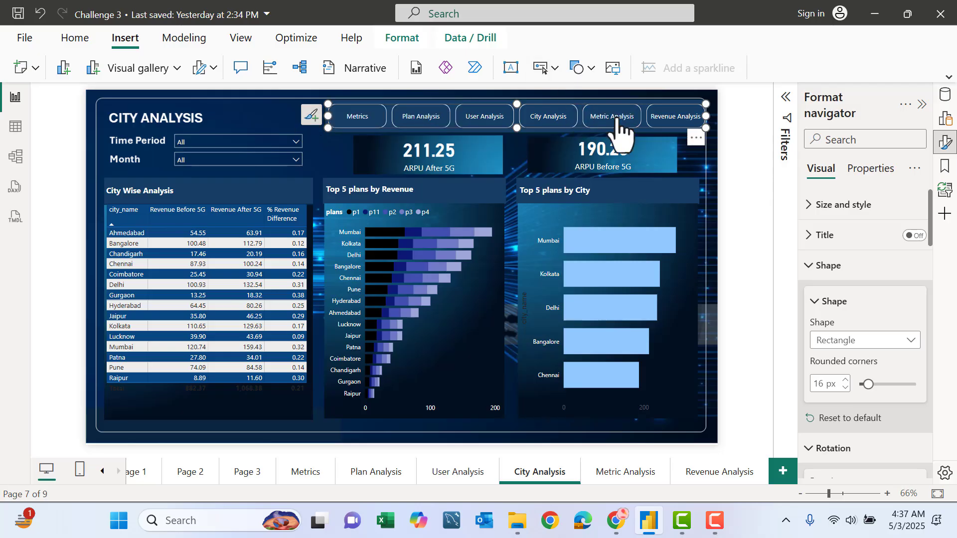
pyautogui.keyDown('ctrl'); pyautogui.click(617, 120); pyautogui.keyUp('ctrl')
pyautogui.click(316, 117)
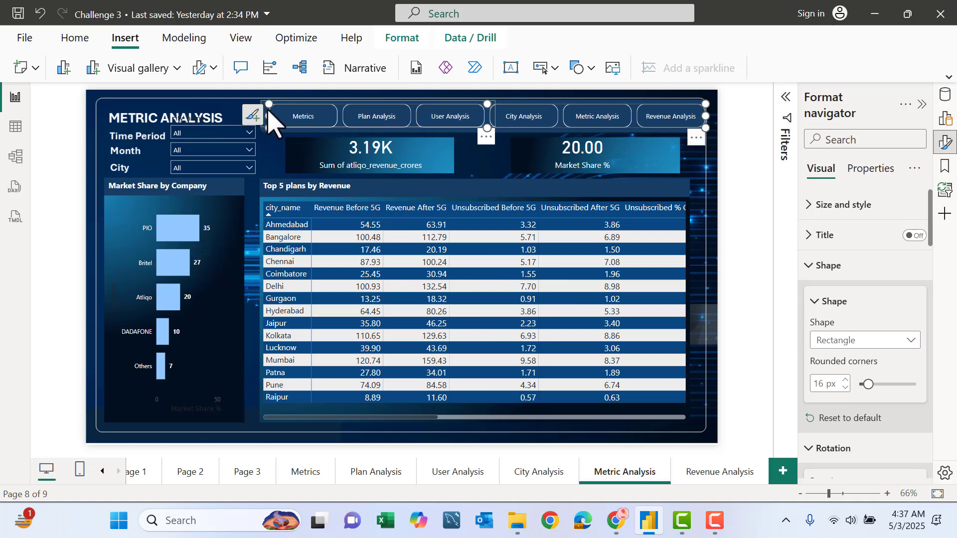
pyautogui.click(474, 182)
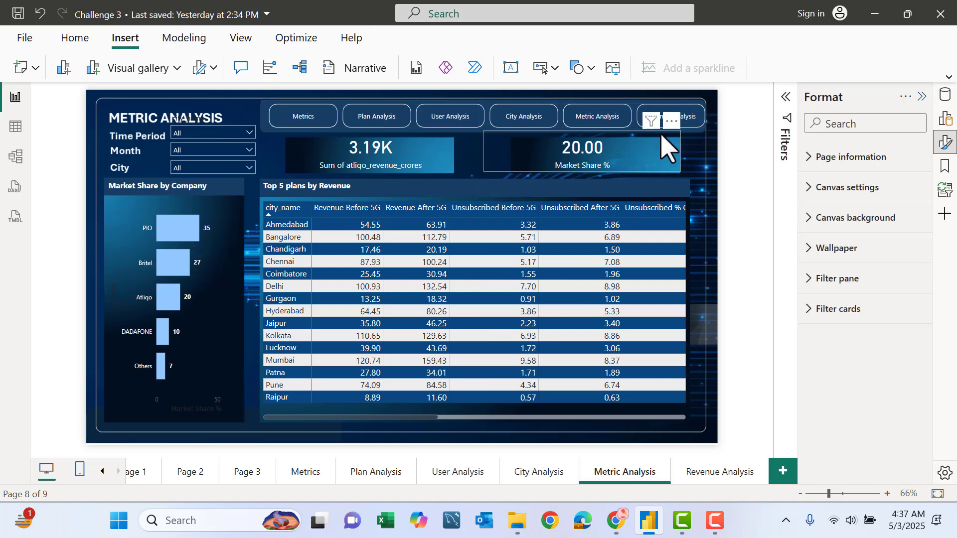
pyautogui.keyDown('ctrl'); pyautogui.click(683, 118); pyautogui.keyUp('ctrl')
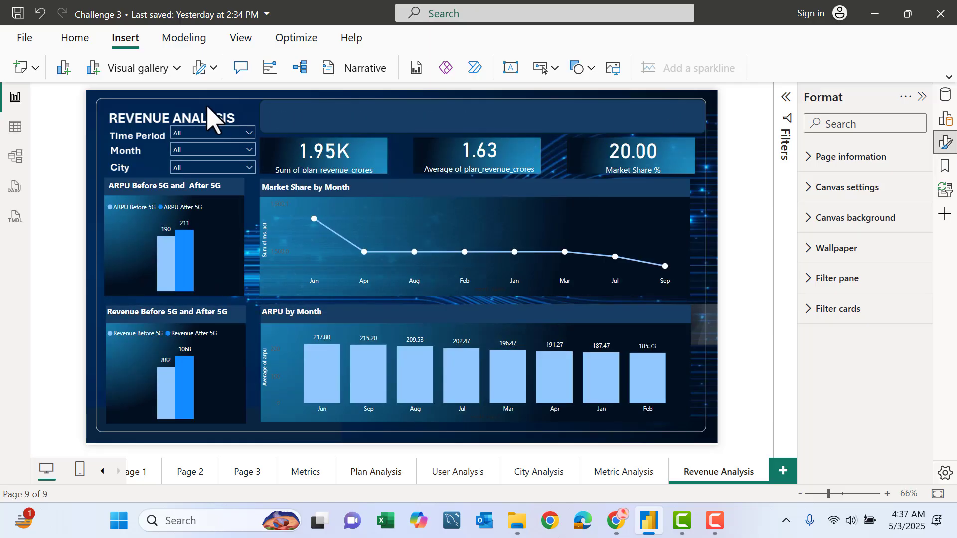
pyautogui.click(318, 117)
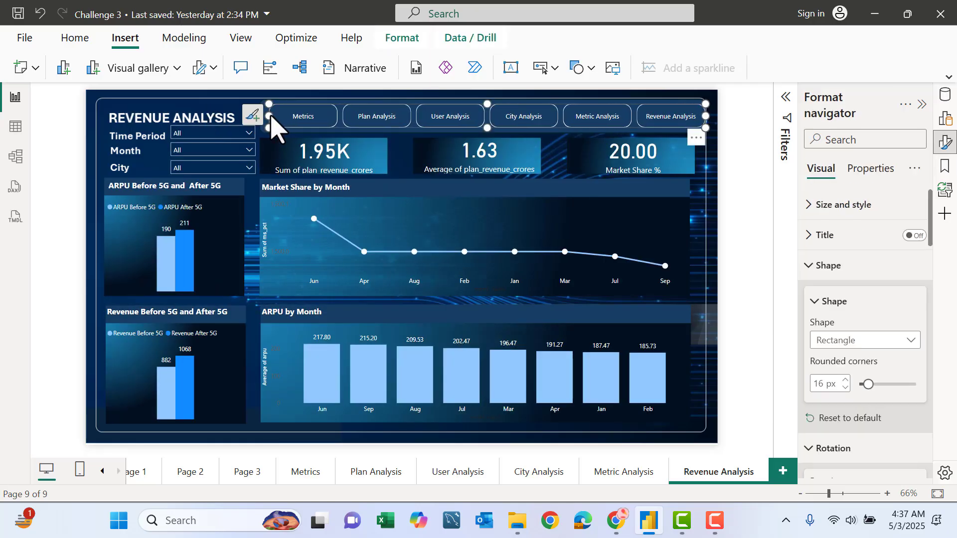
pyautogui.click(213, 108)
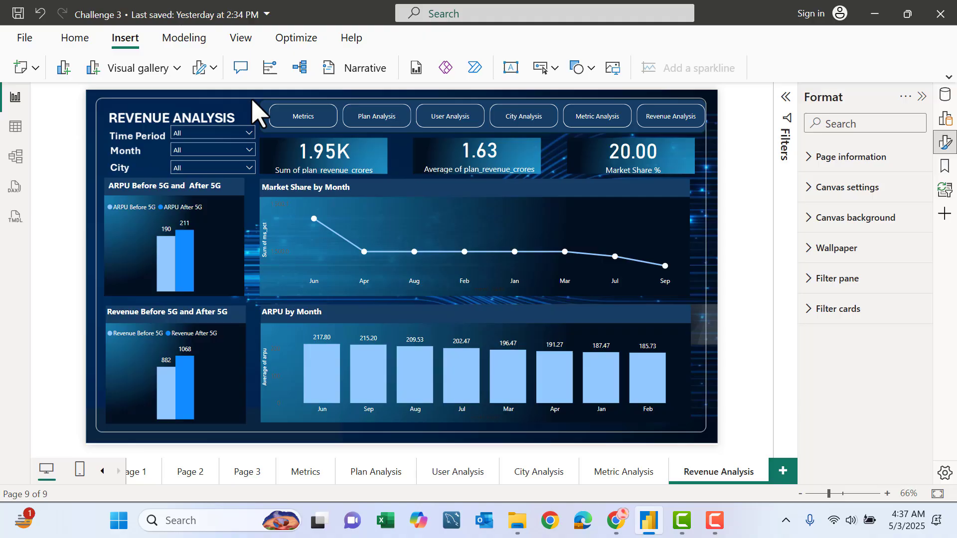
# Step: Narrow the Plan Analysis navigator so its right edge ends before the home icon
pyautogui.keyDown('ctrl'); pyautogui.click(378, 118); pyautogui.keyUp('ctrl')
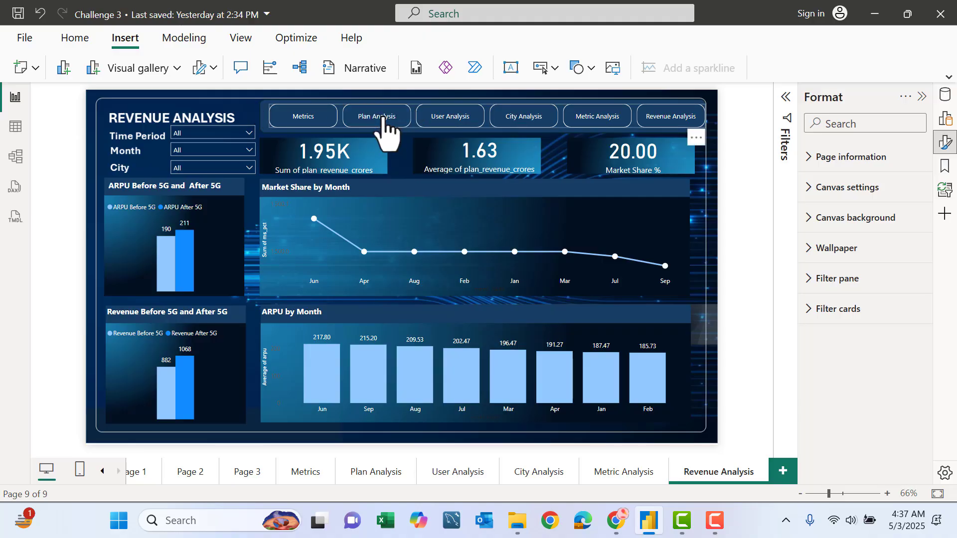
pyautogui.click(231, 117)
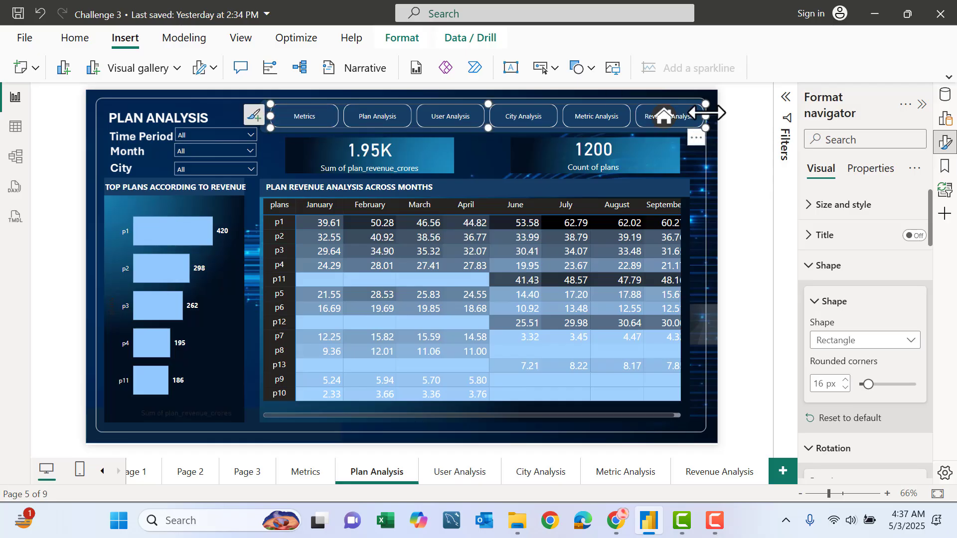
pyautogui.moveTo(705, 116); pyautogui.dragTo(649, 117)
# Step: Test the navigator by jumping to User, City, Metric and Revenue Analysis, then Metrics
pyautogui.click(231, 118)
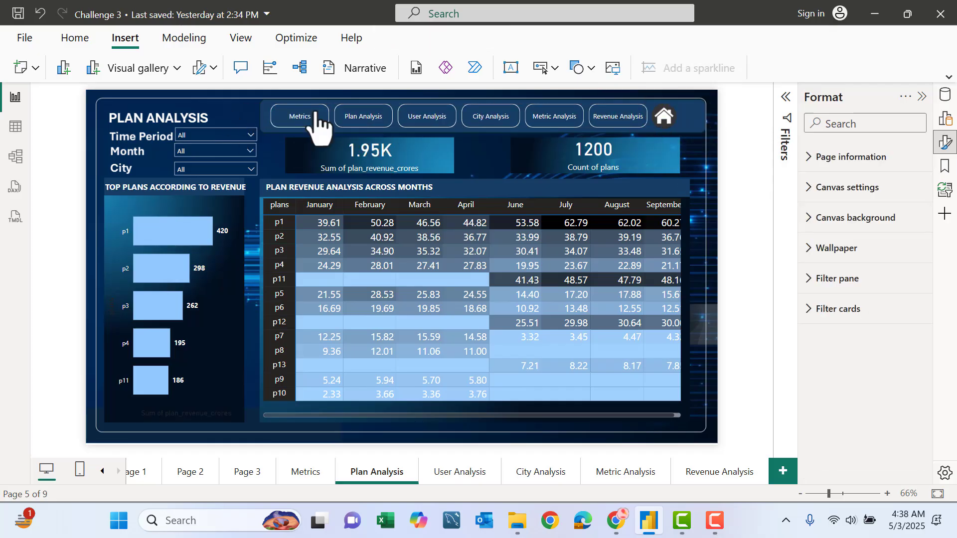
pyautogui.keyDown('ctrl'); pyautogui.click(428, 117); pyautogui.keyUp('ctrl')
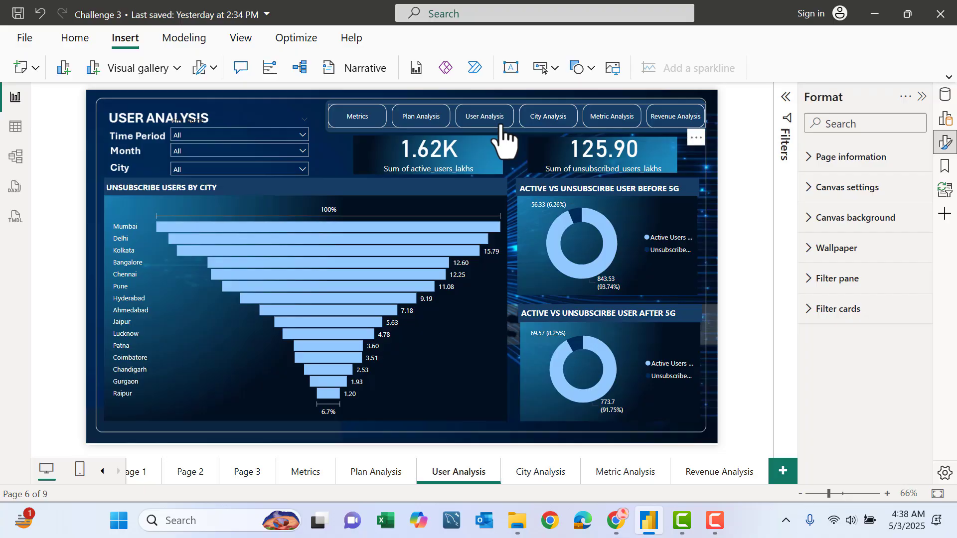
pyautogui.keyDown('ctrl'); pyautogui.click(541, 118); pyautogui.keyUp('ctrl')
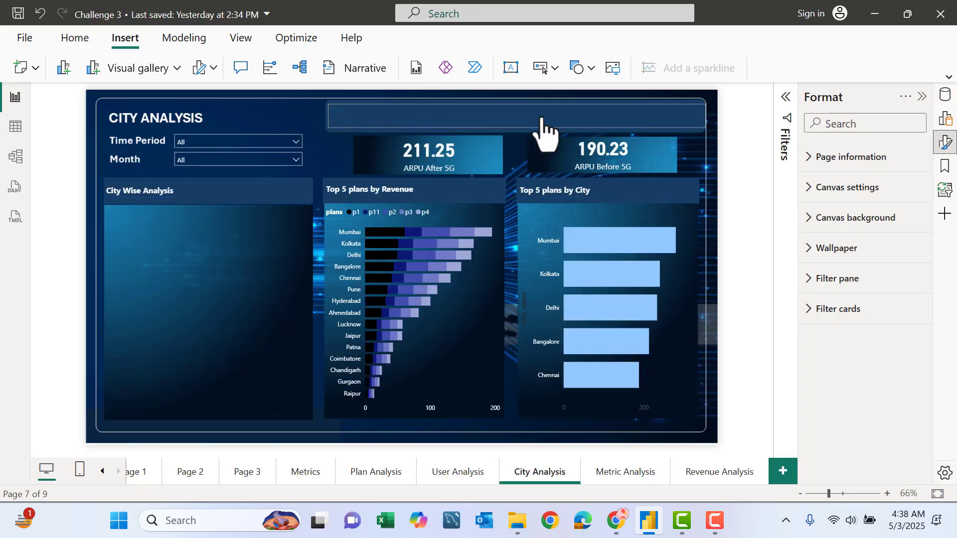
pyautogui.keyDown('ctrl'); pyautogui.click(603, 120); pyautogui.keyUp('ctrl')
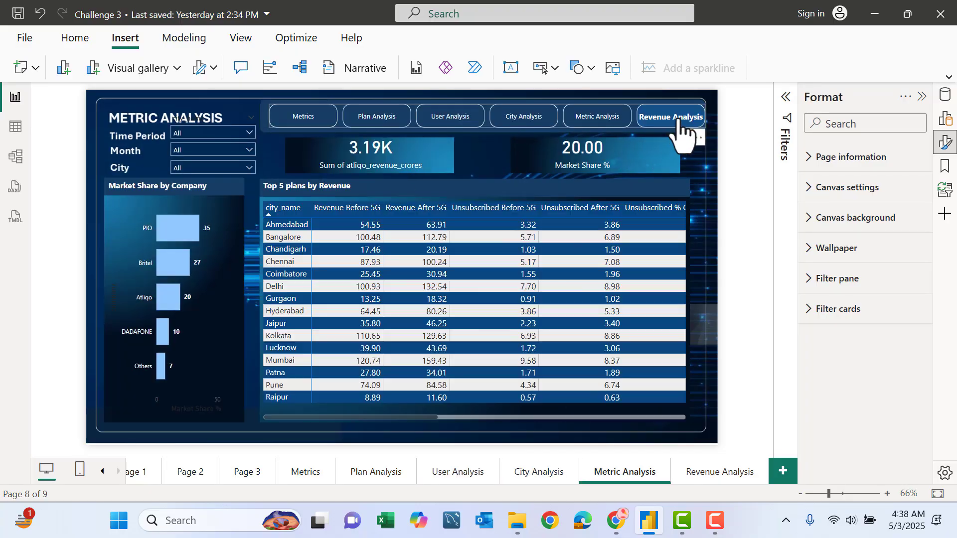
pyautogui.keyDown('ctrl'); pyautogui.click(678, 120); pyautogui.keyUp('ctrl')
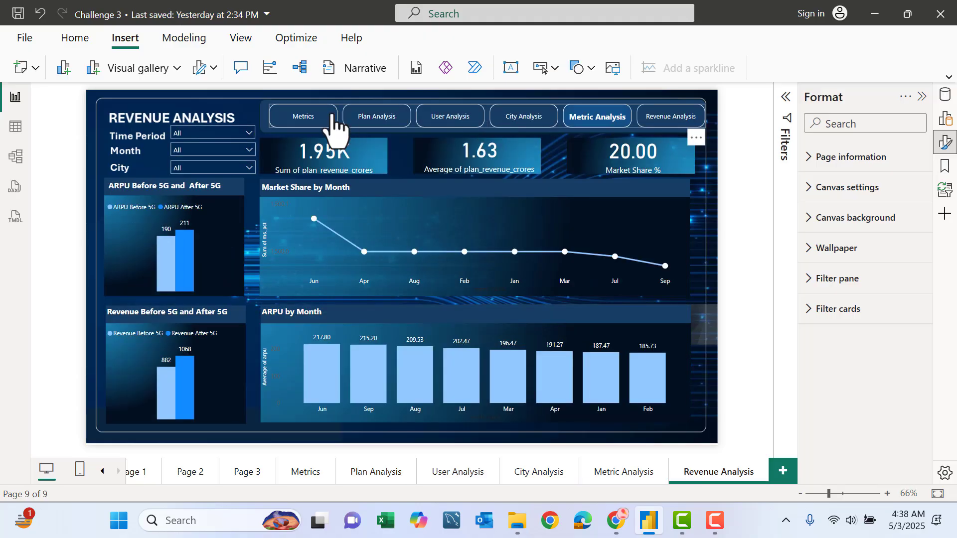
pyautogui.keyDown('ctrl'); pyautogui.click(303, 120); pyautogui.keyUp('ctrl')
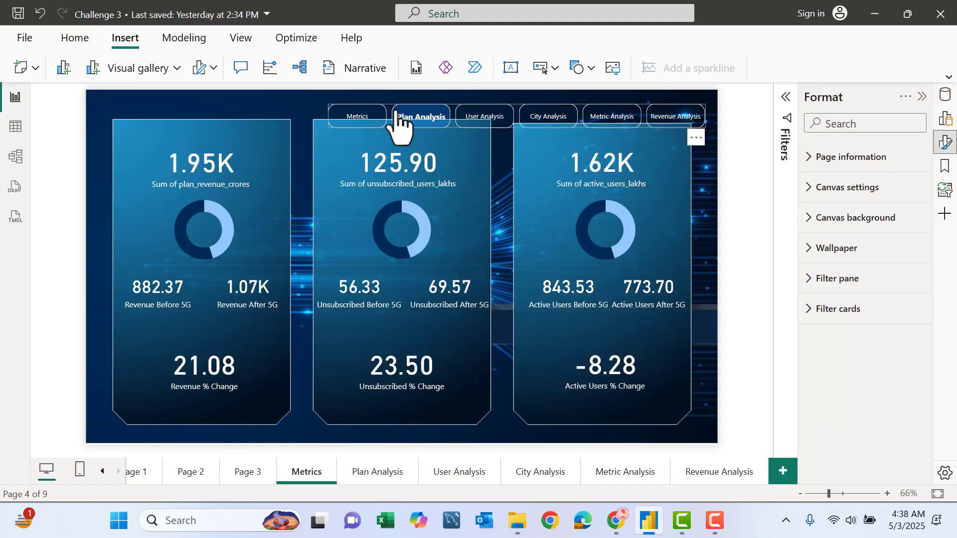
# Step: Enlarge the Metrics navigator upward and leftward, then centre it above the cards
pyautogui.click(388, 110)
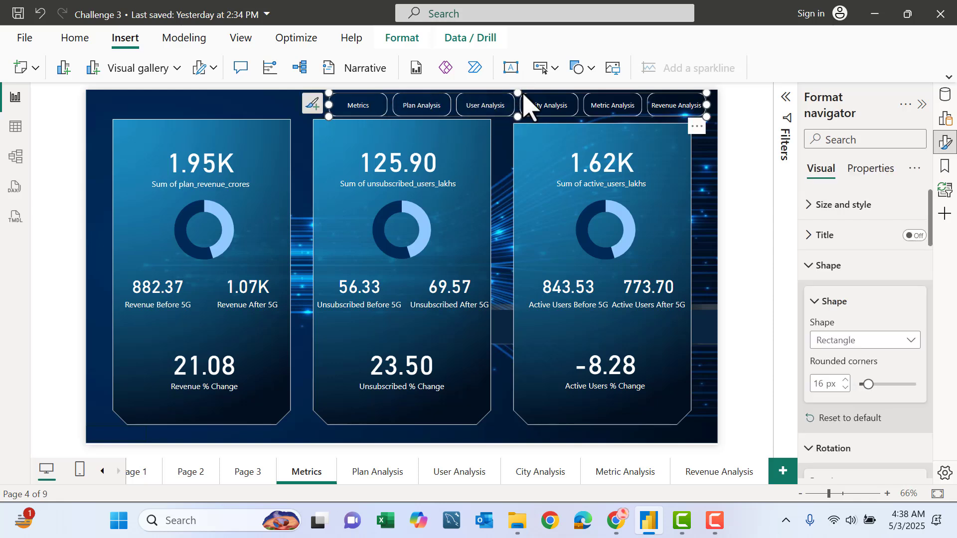
pyautogui.moveTo(517, 96); pyautogui.dragTo(517, 97)
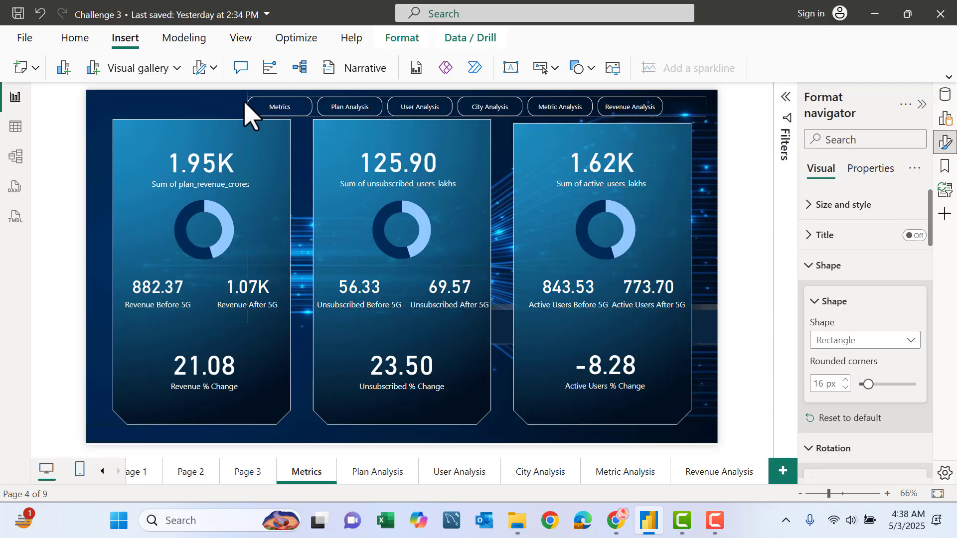
pyautogui.moveTo(329, 107); pyautogui.dragTo(245, 100)
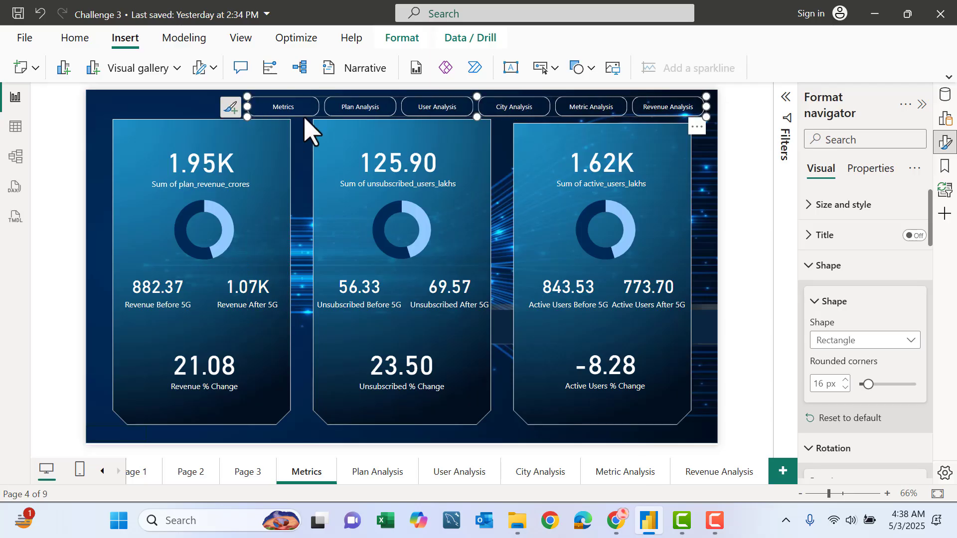
pyautogui.moveTo(322, 114); pyautogui.dragTo(267, 113)
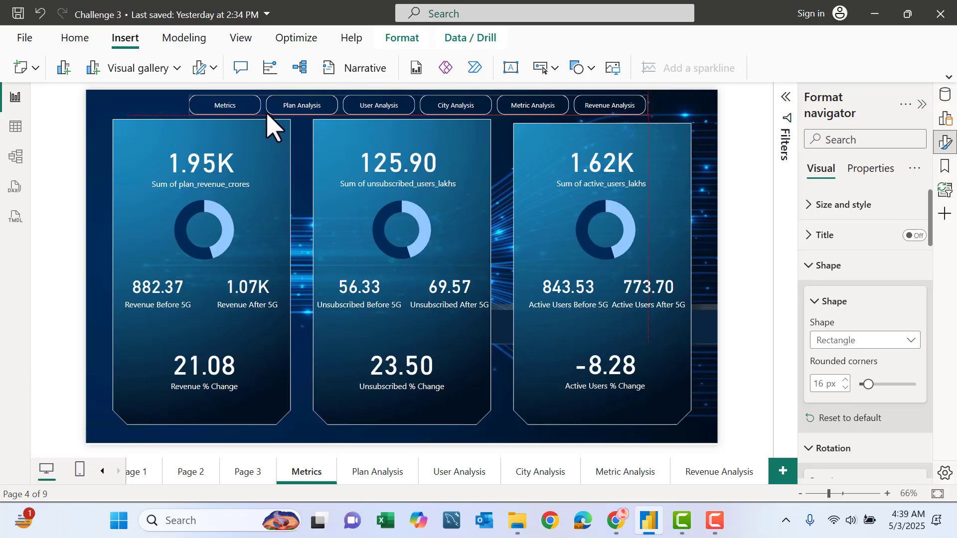
pyautogui.moveTo(261, 114); pyautogui.dragTo(257, 115)
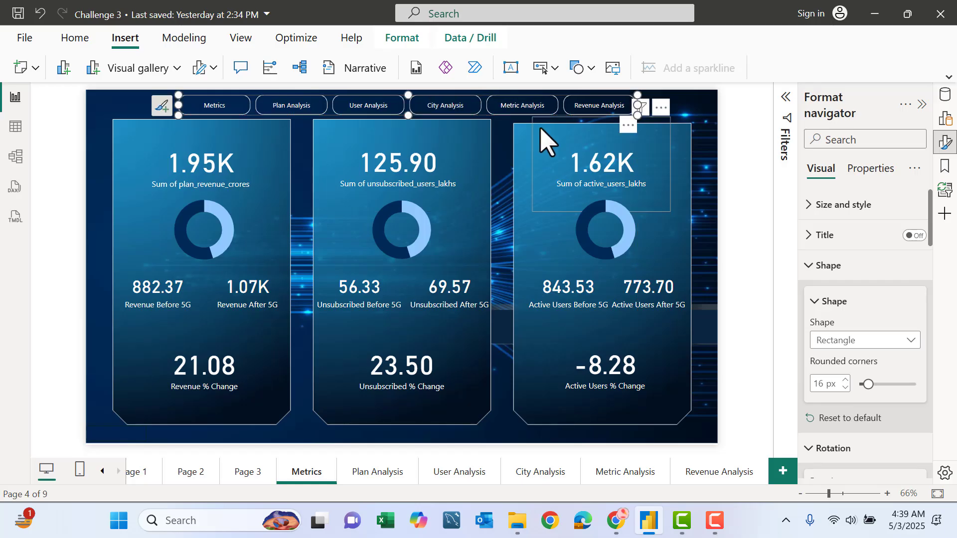
pyautogui.click(737, 158)
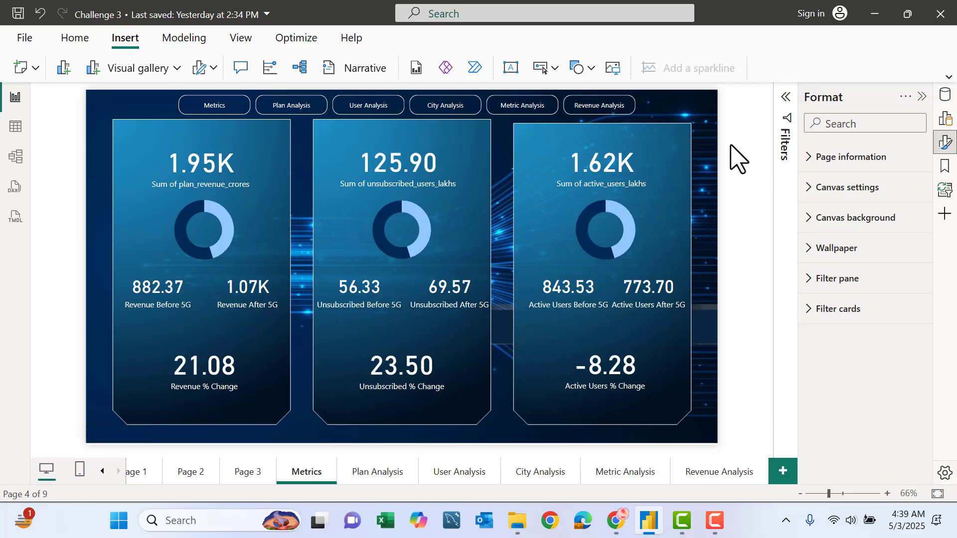
# Step: Visit City Analysis, then jump to Plan Analysis with the navigator button
pyautogui.keyDown('ctrl'); pyautogui.click(451, 107); pyautogui.keyUp('ctrl')
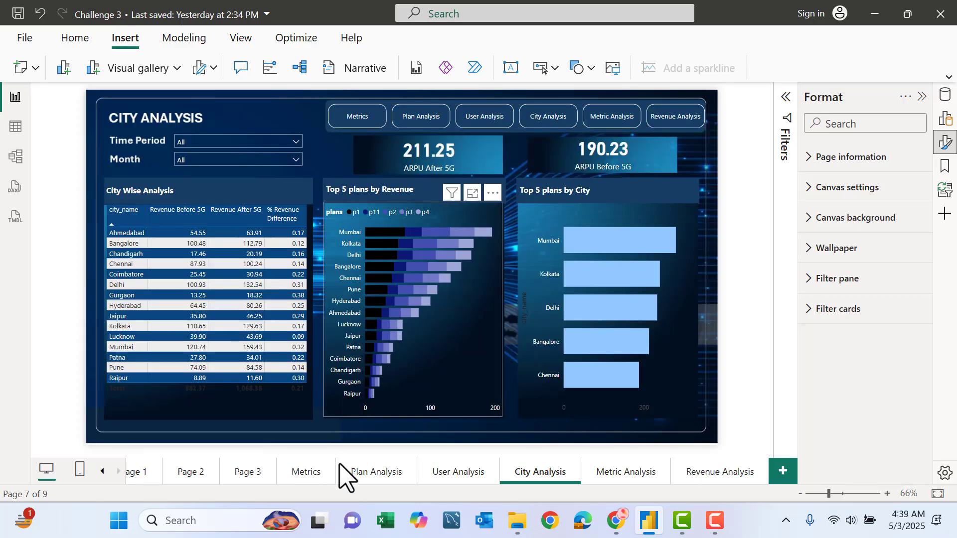
pyautogui.keyDown('ctrl'); pyautogui.click(421, 124); pyautogui.keyUp('ctrl')
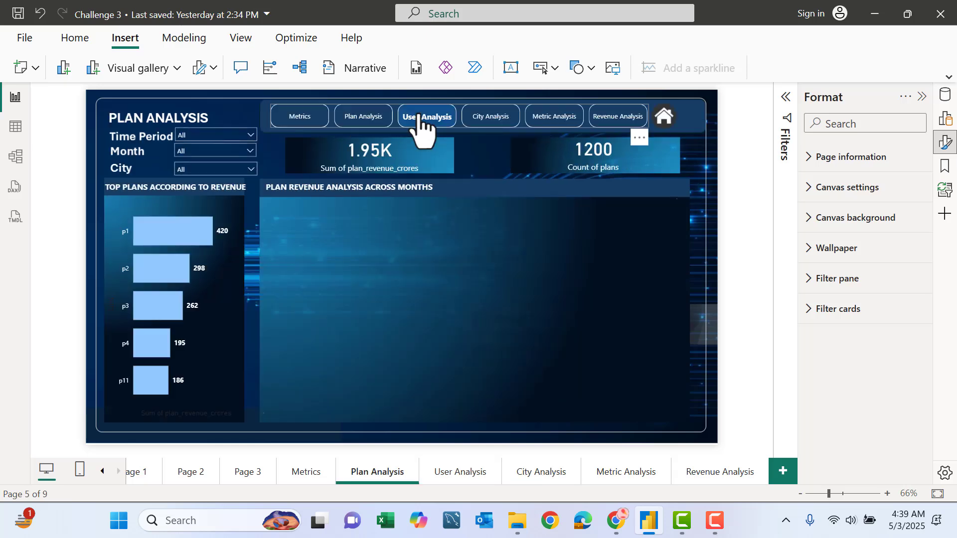
pyautogui.keyDown('ctrl'); pyautogui.click(661, 113); pyautogui.keyUp('ctrl')
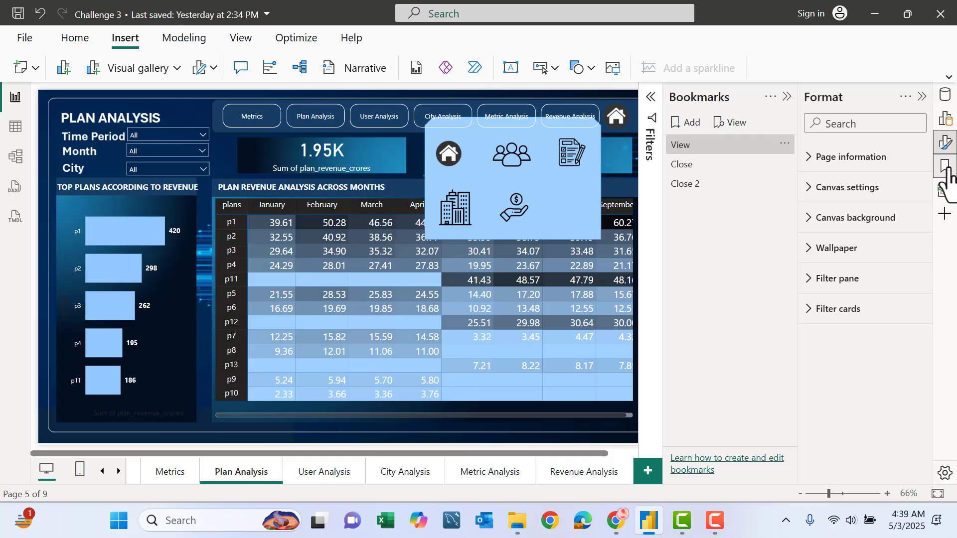
pyautogui.click(685, 166)
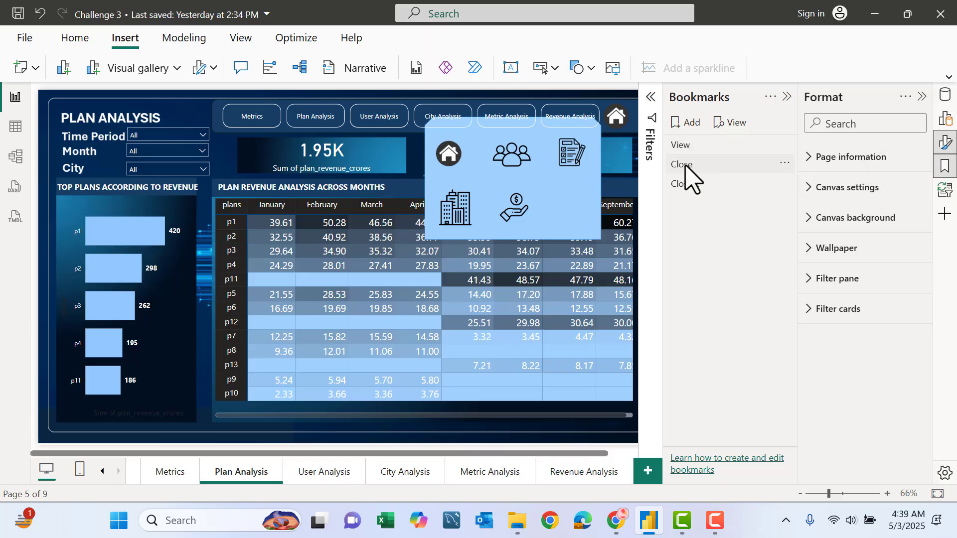
pyautogui.click(687, 185)
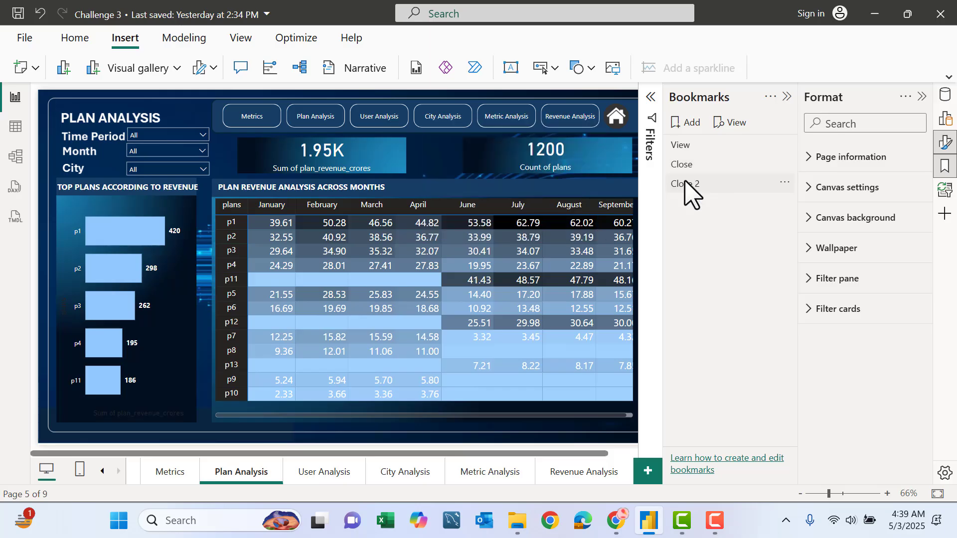
pyautogui.click(686, 185)
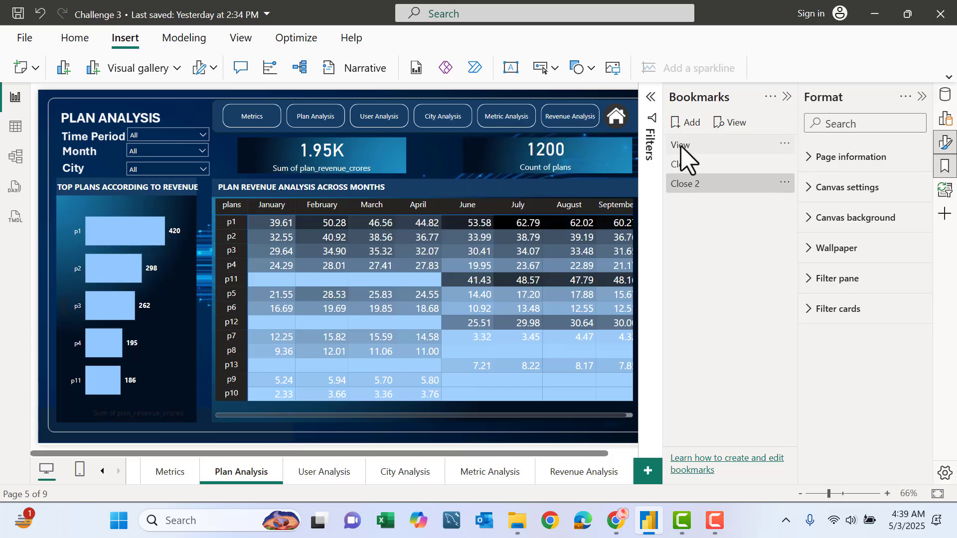
pyautogui.keyDown('ctrl'); pyautogui.click(624, 121); pyautogui.keyUp('ctrl')
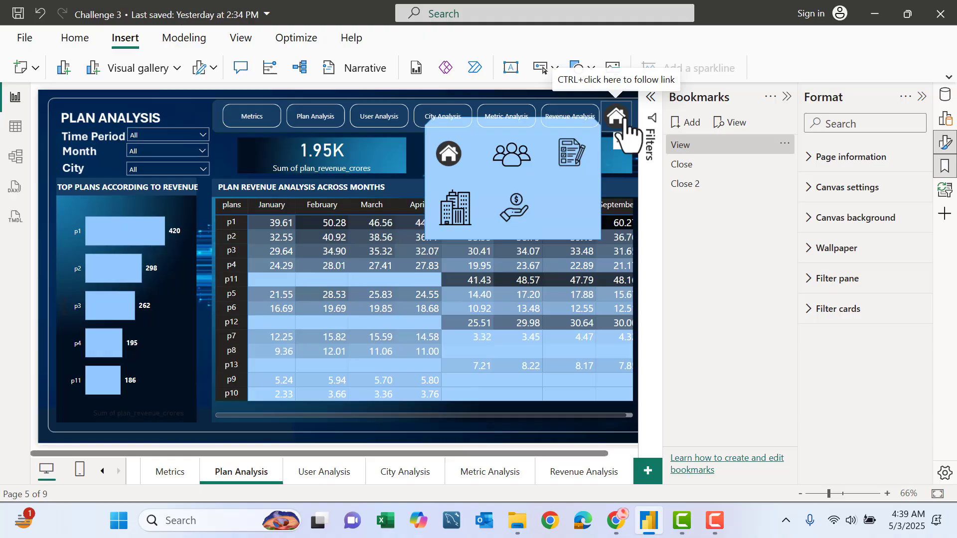
pyautogui.click(687, 167)
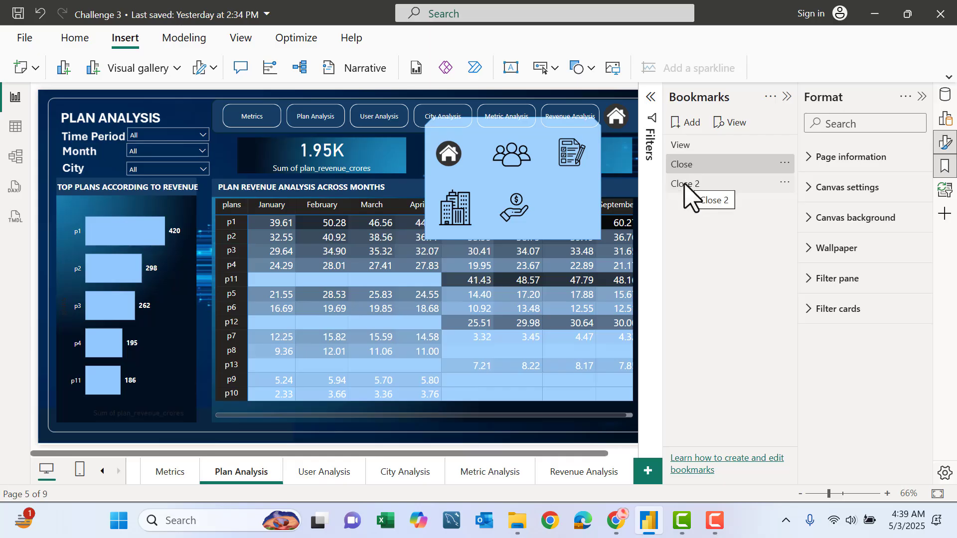
pyautogui.click(685, 184)
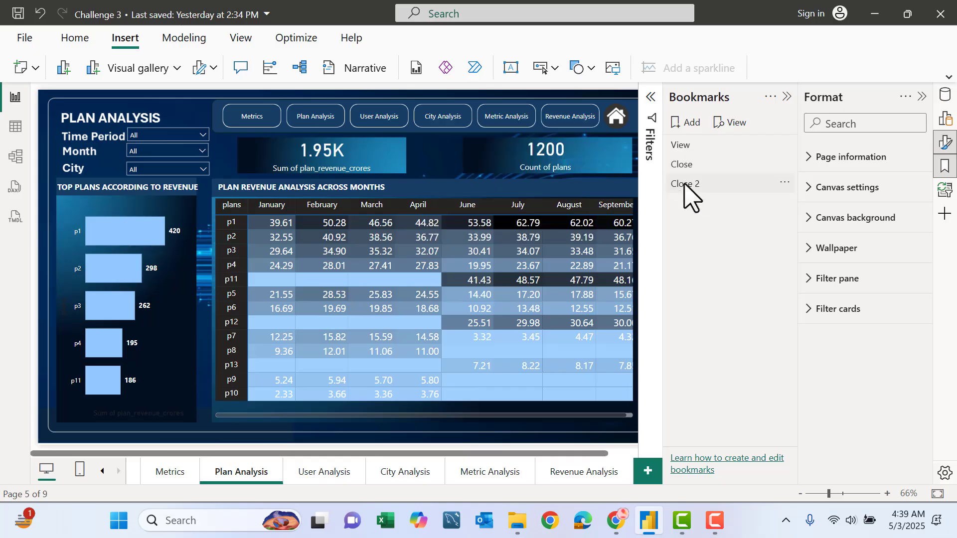
pyautogui.click(787, 96)
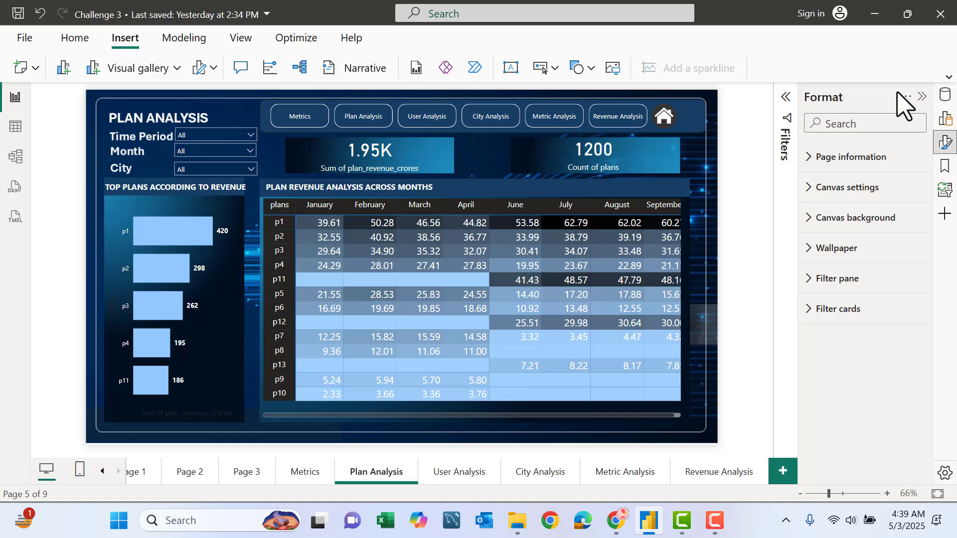
pyautogui.moveTo(300, 117)
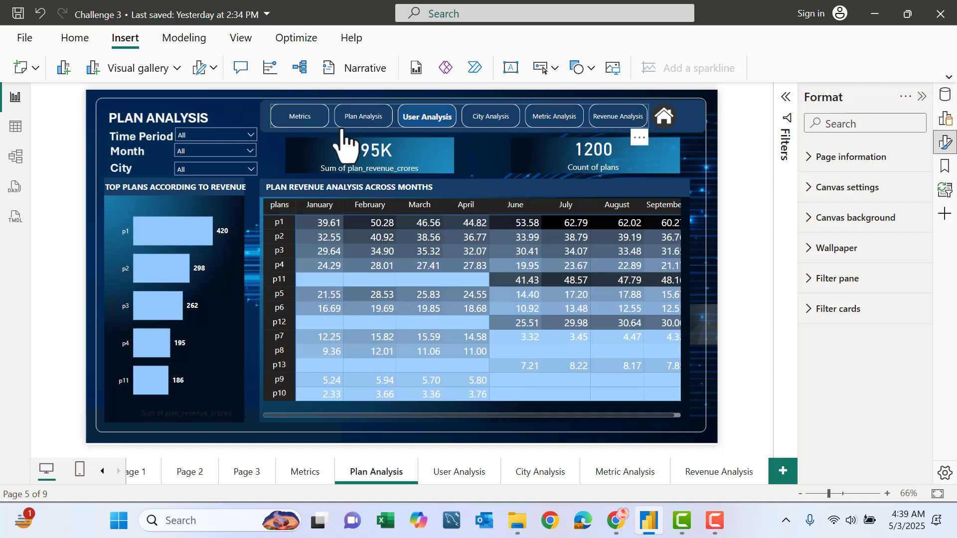
# Step: Jump to the Metrics page using the navigator's Metrics button
pyautogui.keyDown('ctrl'); pyautogui.click(305, 123); pyautogui.keyUp('ctrl')
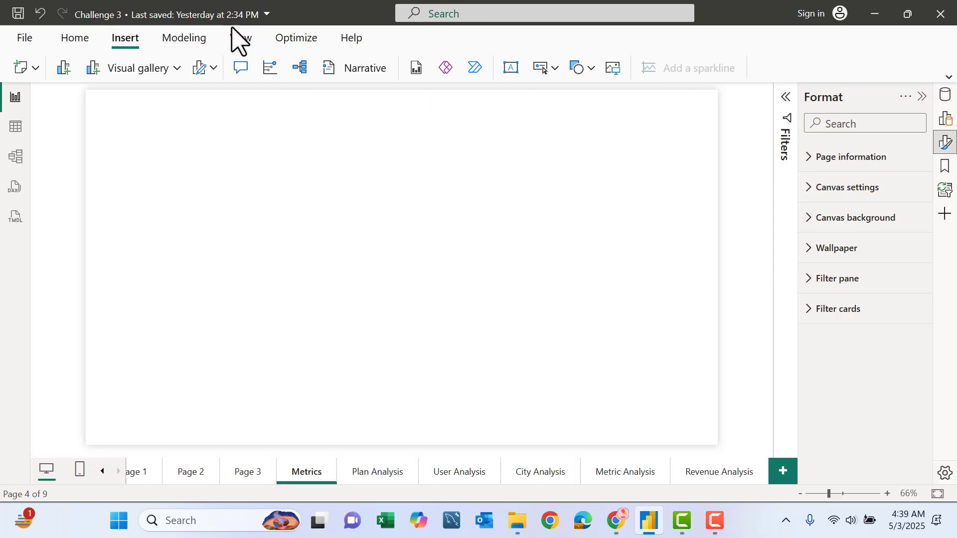